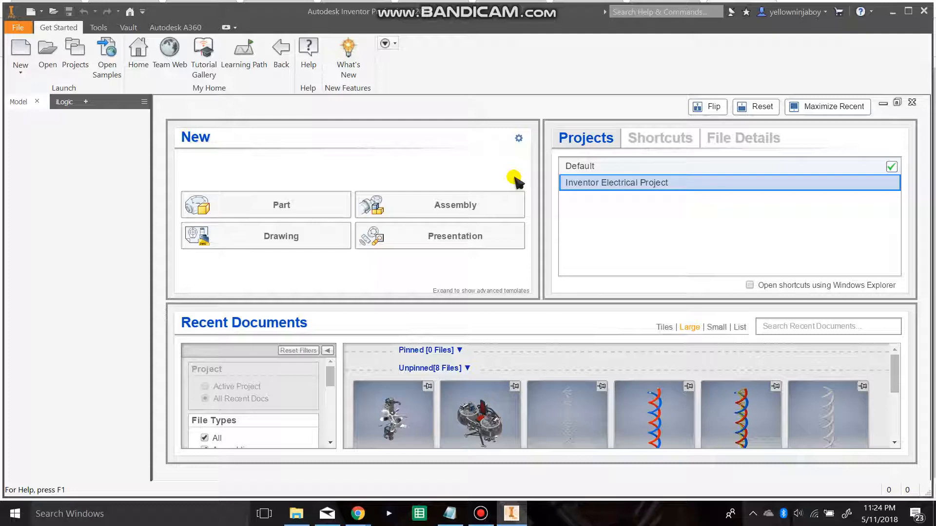
Create a new part and start a 2D sketch on the XZ plane.
click(238, 203)
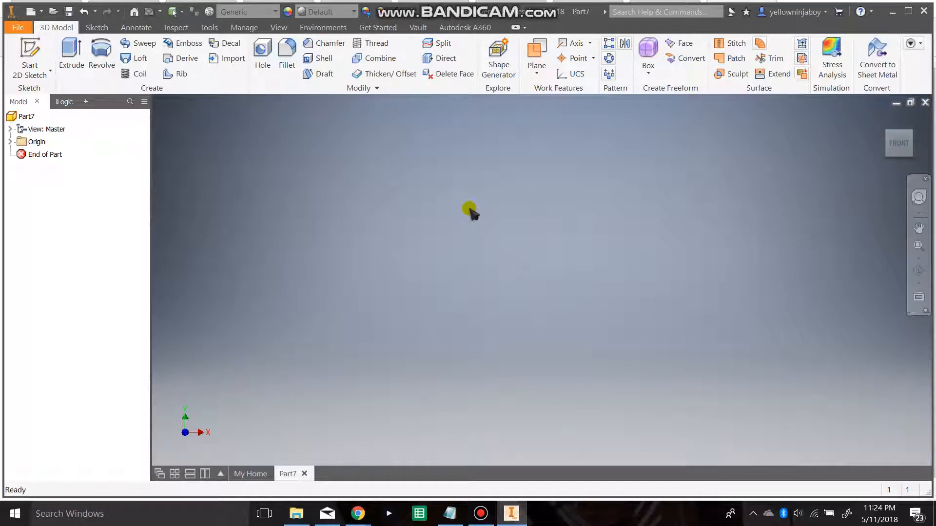
click(30, 67)
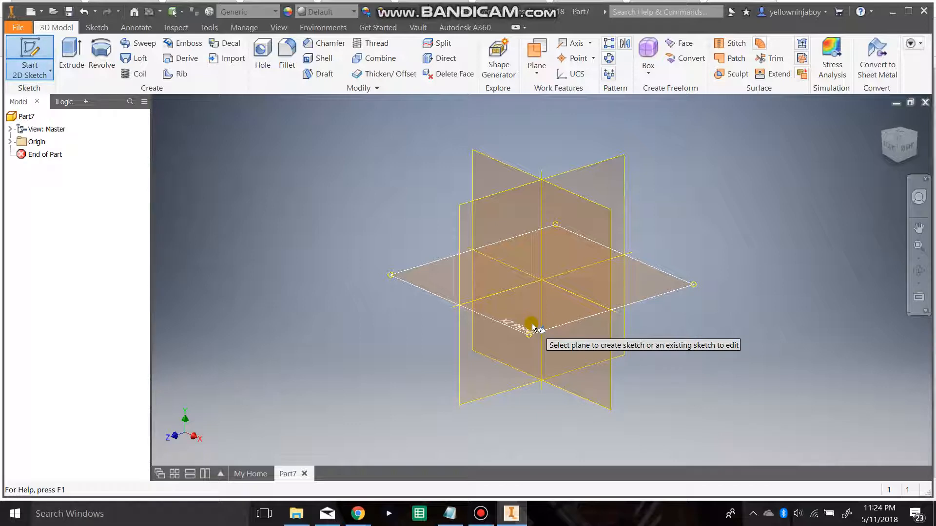
mouse_move(552, 342)
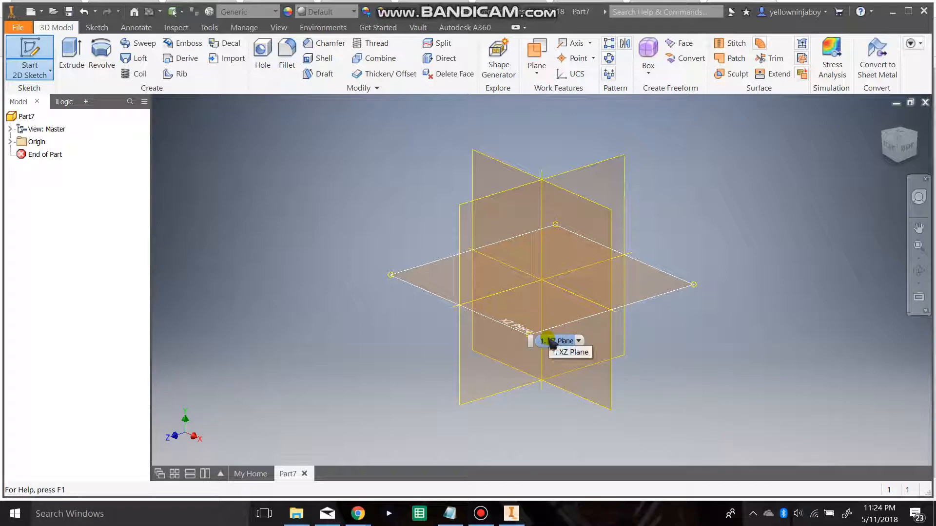
click(548, 312)
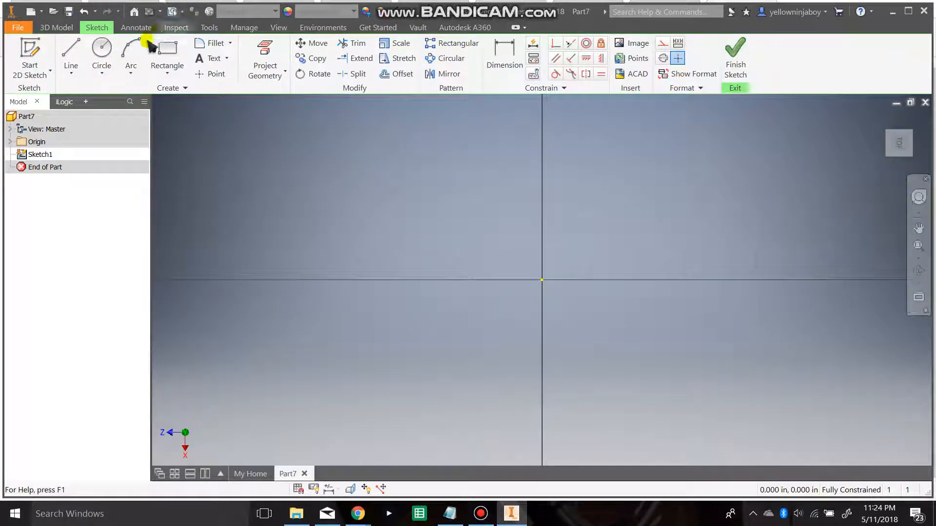
Draw a slanted line from the sketch origin and a connected second line 1 in long.
click(167, 56)
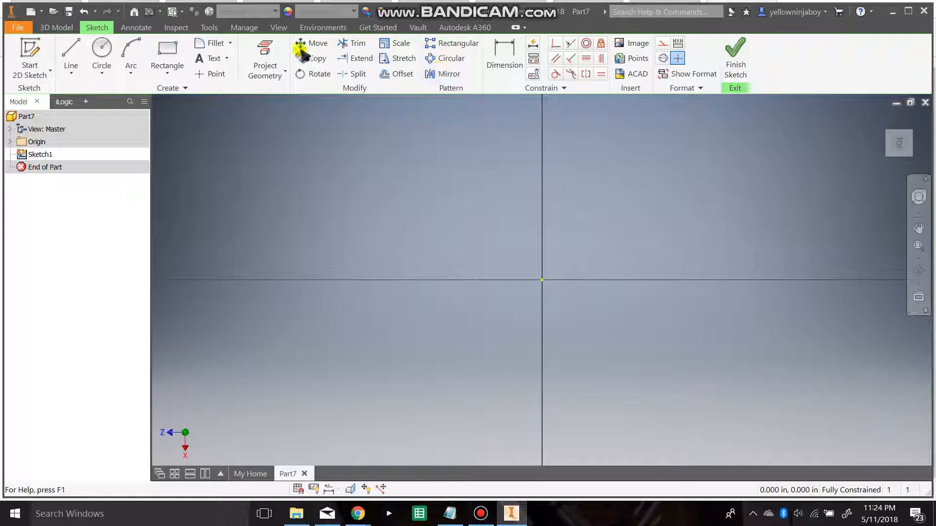
click(81, 48)
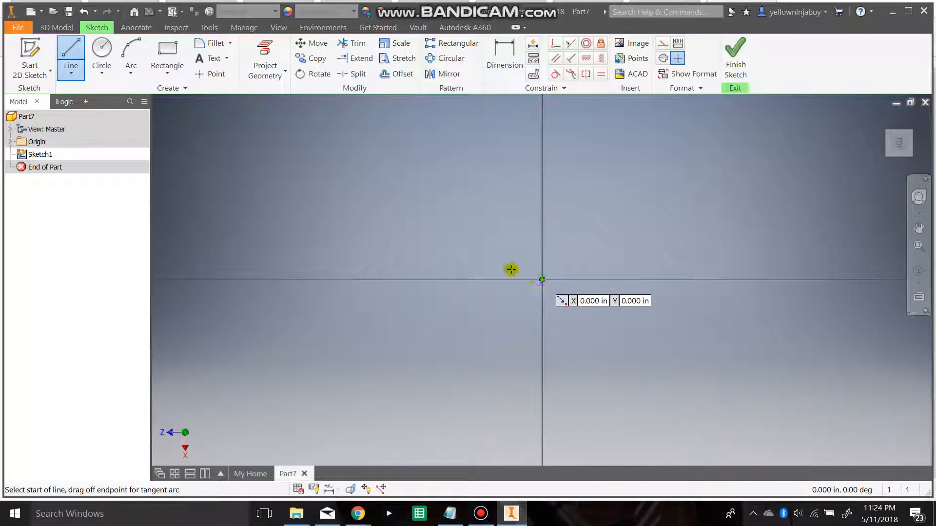
click(542, 279)
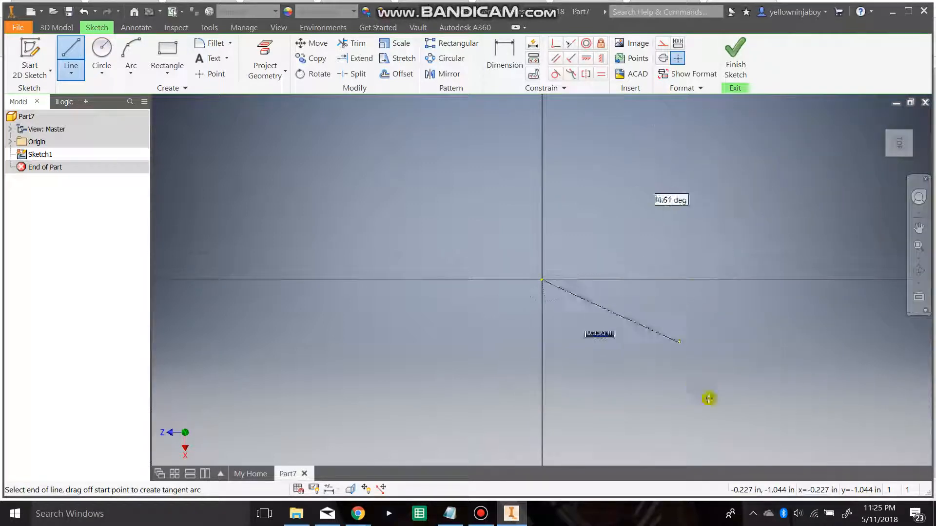
click(744, 346)
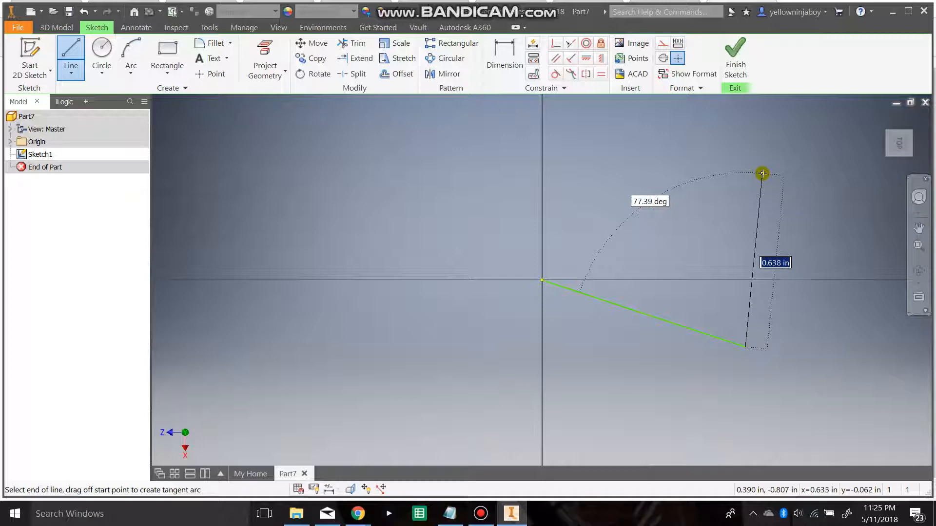
key(Return)
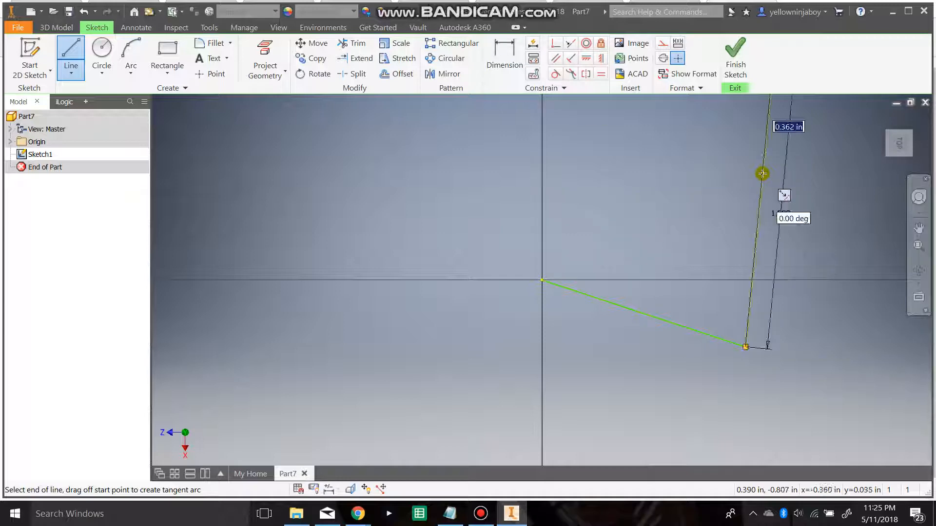
scroll(767, 206, up, 5)
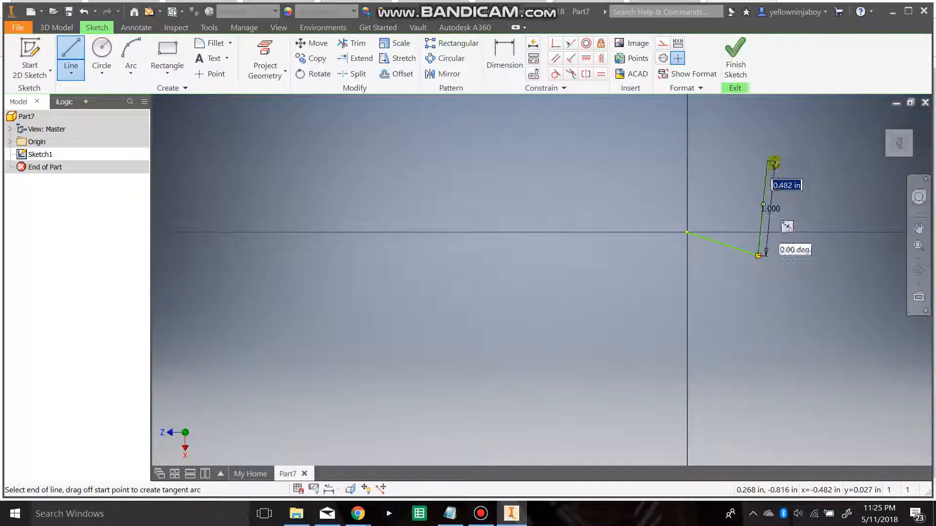
scroll(774, 161, down, 3)
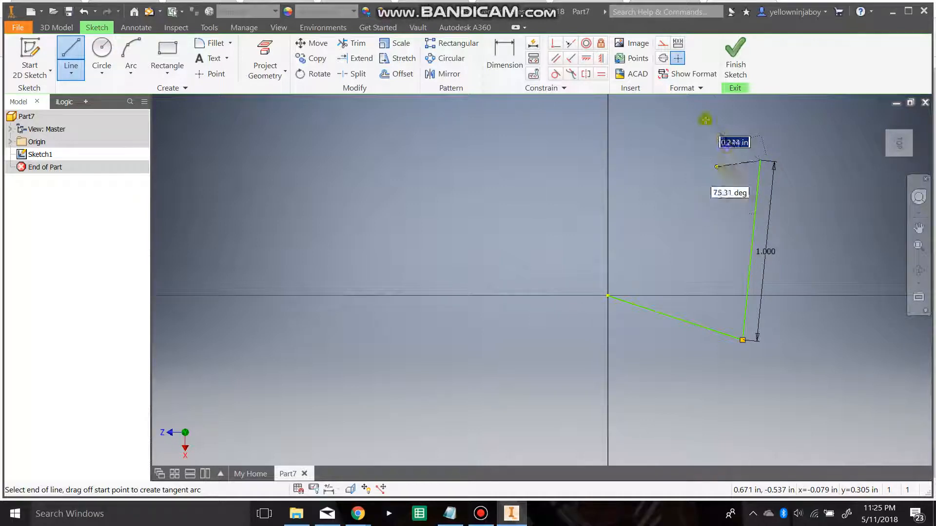
Dimension the angle between the two sketch lines as 35 degrees.
click(507, 56)
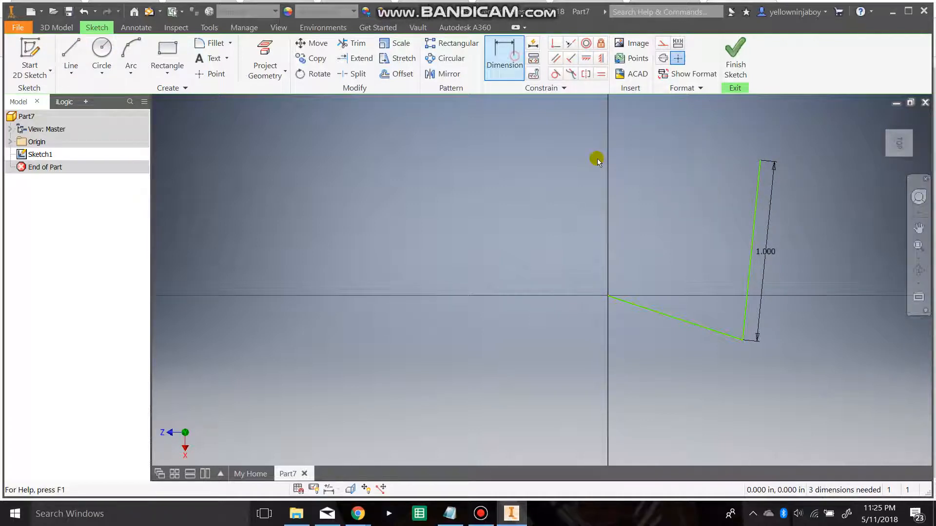
click(744, 310)
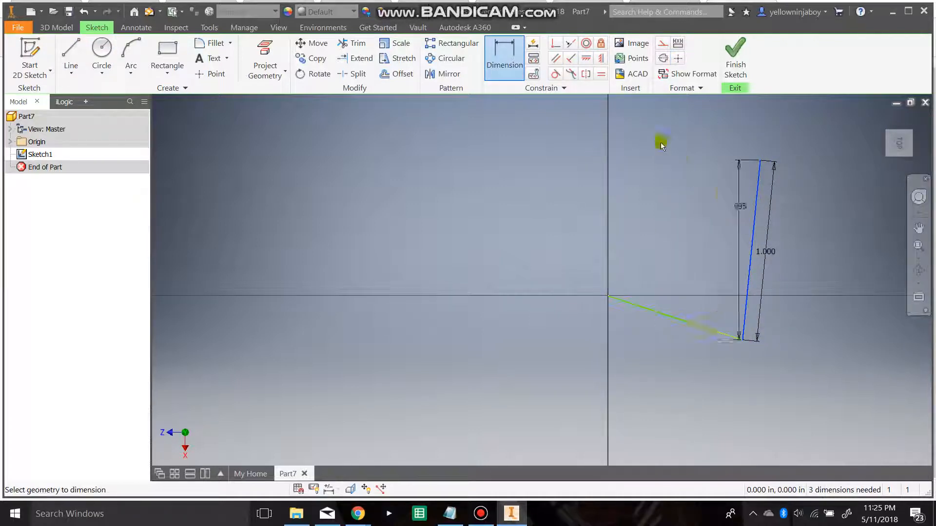
click(500, 55)
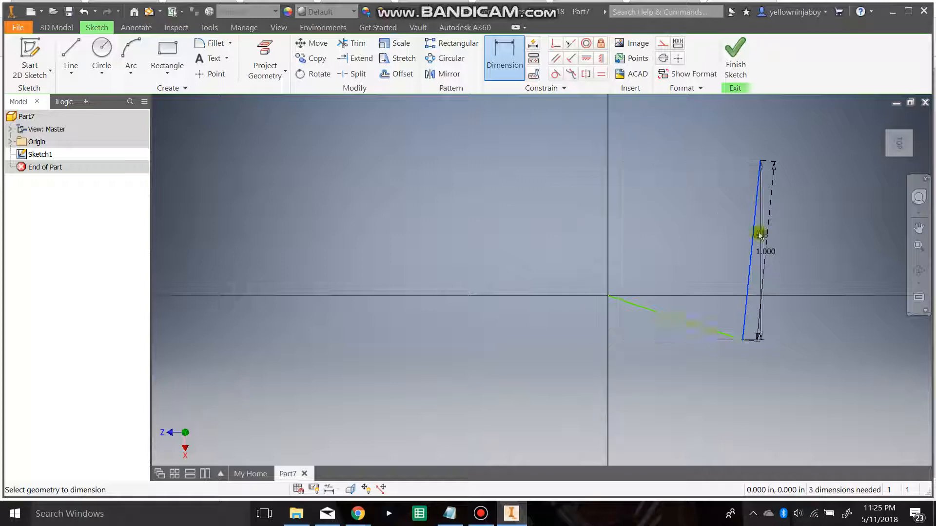
click(690, 323)
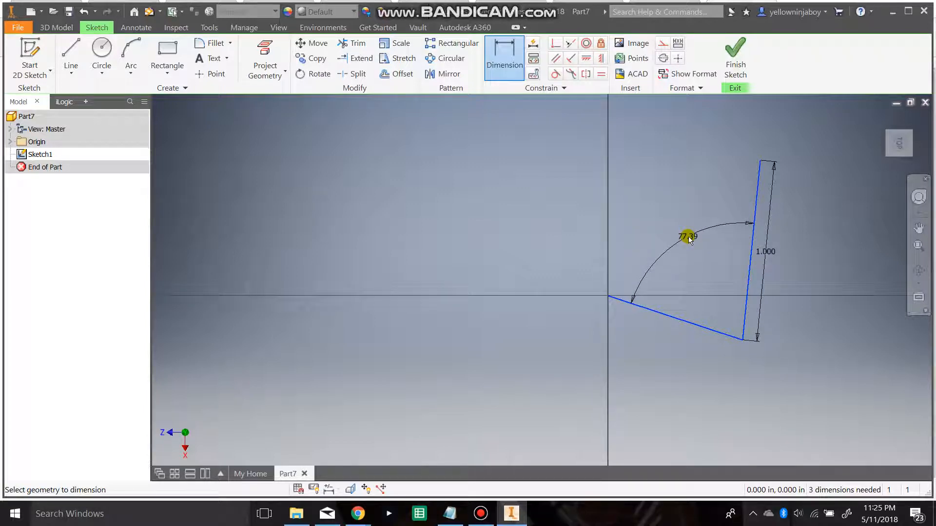
click(688, 239)
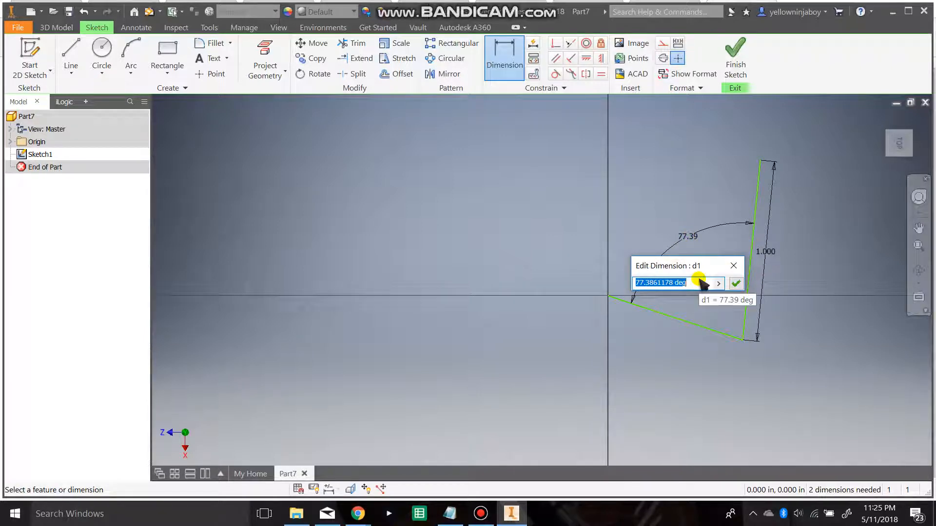
text(35)
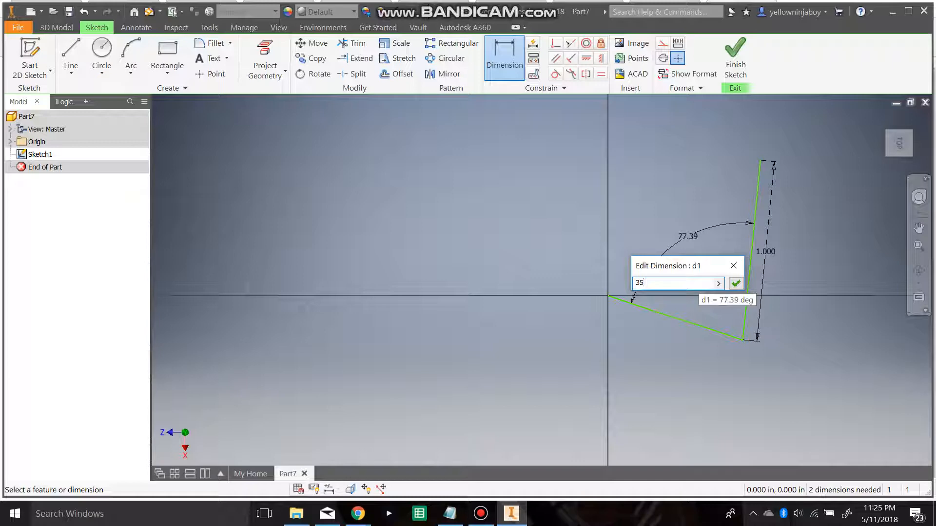
key(Return)
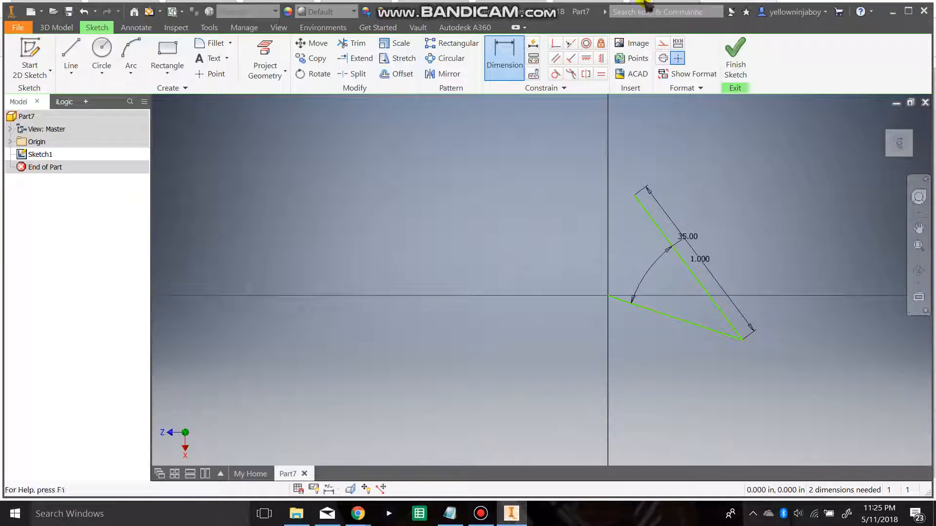
Close the triangle with a line from the 1 in line's free end to the origin and finish the sketch.
click(73, 57)
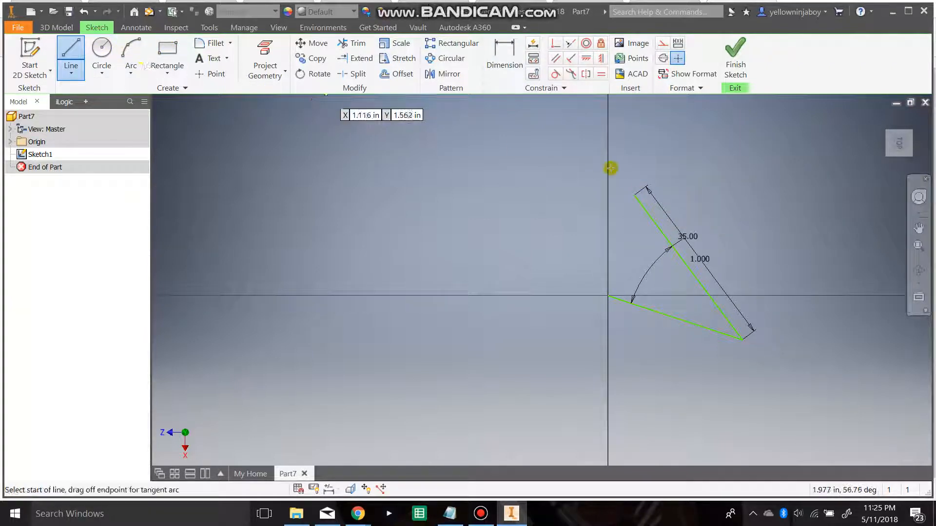
click(633, 194)
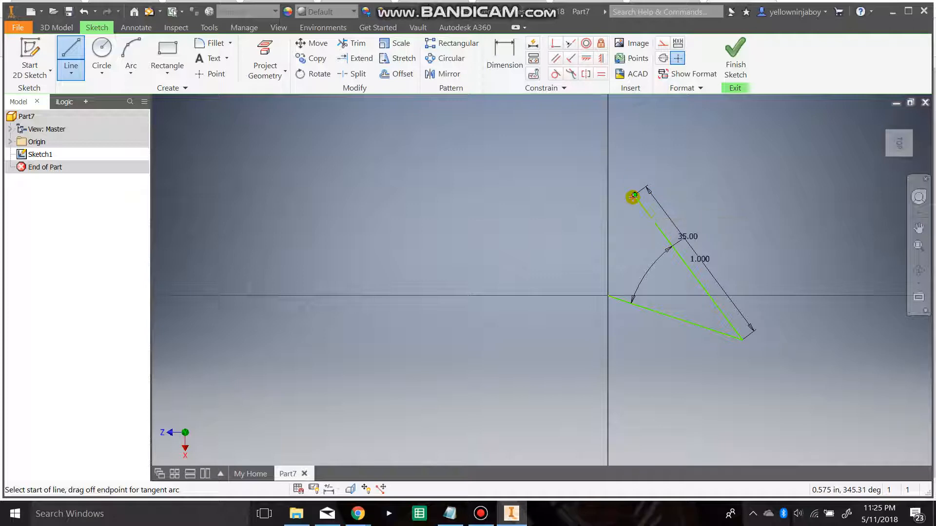
click(607, 296)
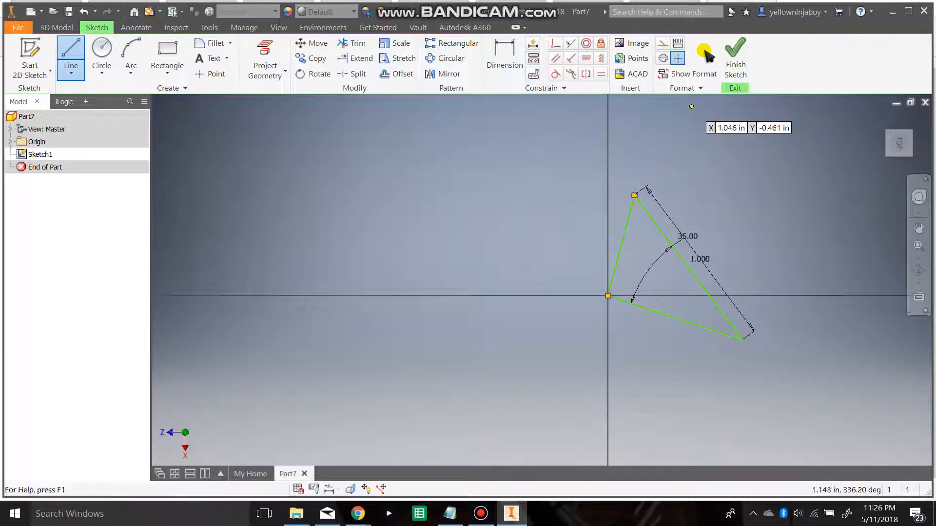
click(725, 52)
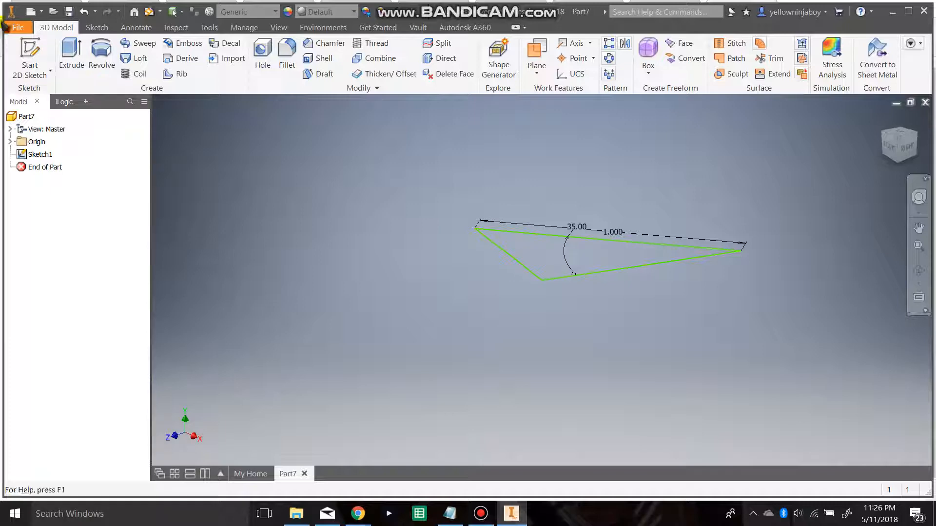
Start an Extrude of the triangular profile and bring its full preview into view.
click(84, 55)
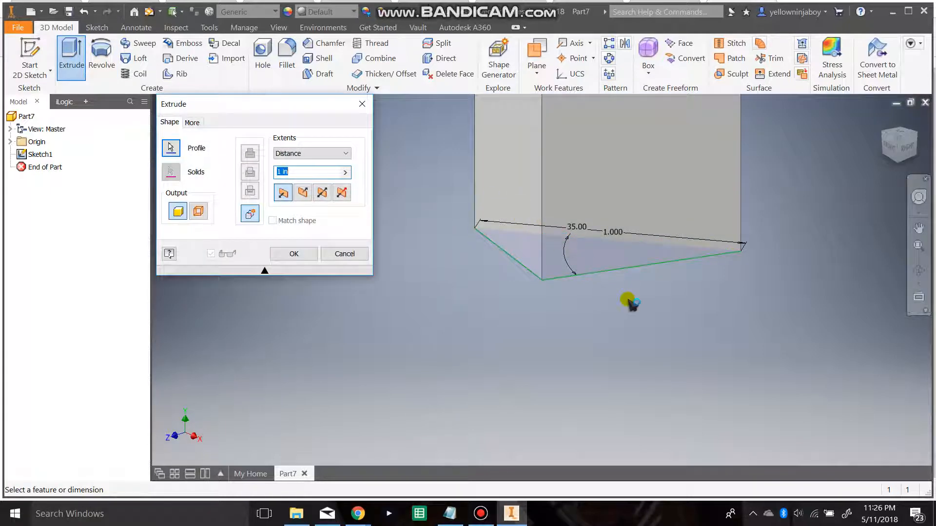
scroll(626, 303, down, 4)
scroll(568, 267, up, 2)
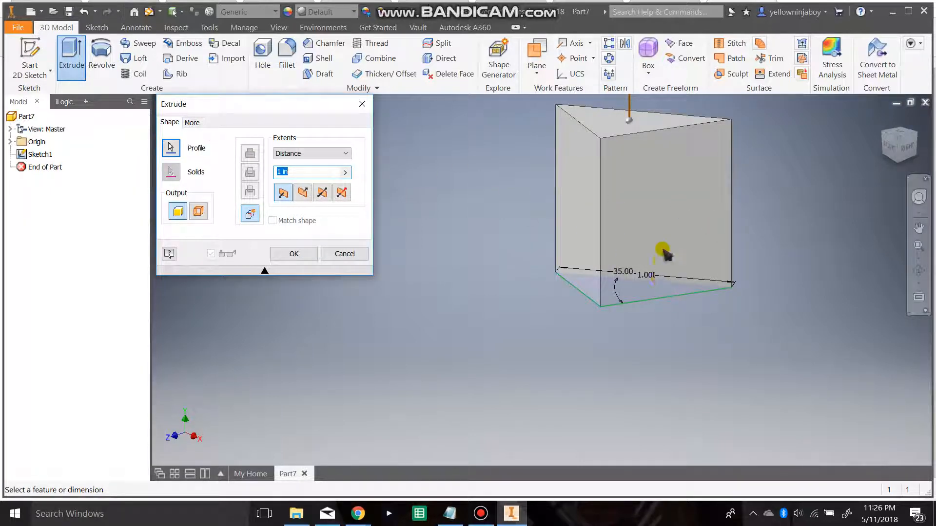
scroll(663, 239, down, 2)
scroll(657, 240, up, 2)
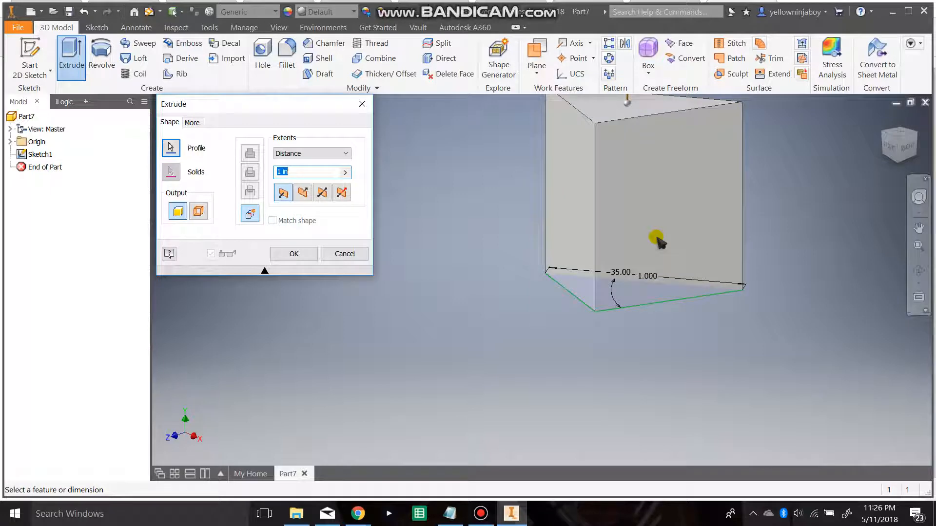
Try the reversed, symmetric and asymmetric extrusion directions, and return to Direction 1.
click(302, 194)
click(322, 193)
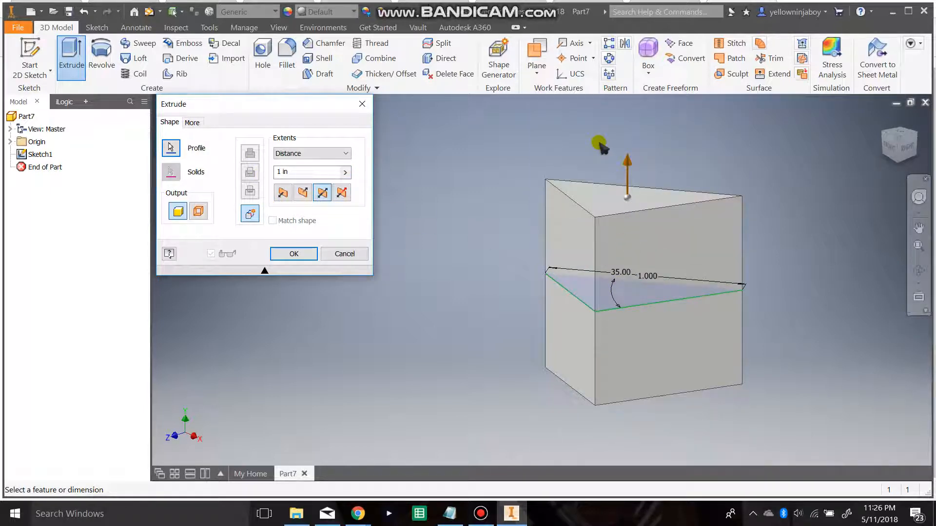
click(342, 193)
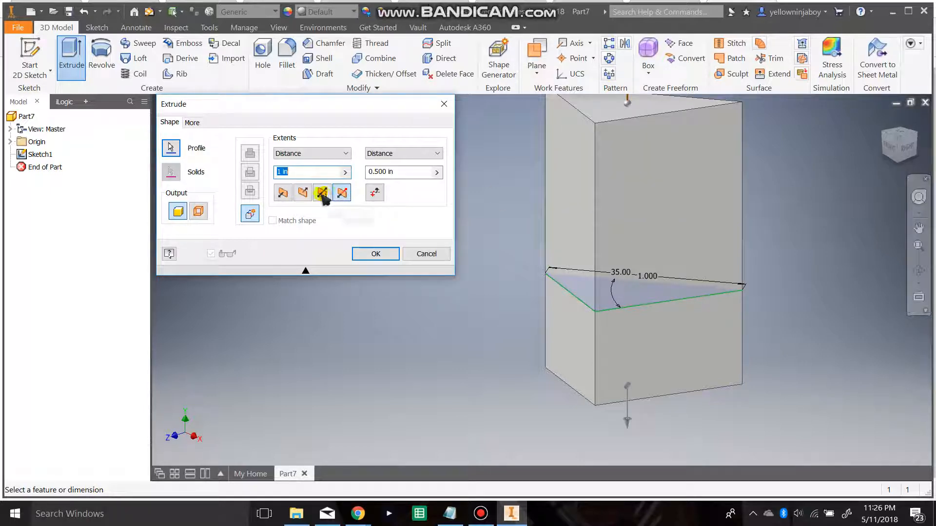
scroll(665, 241, up, 3)
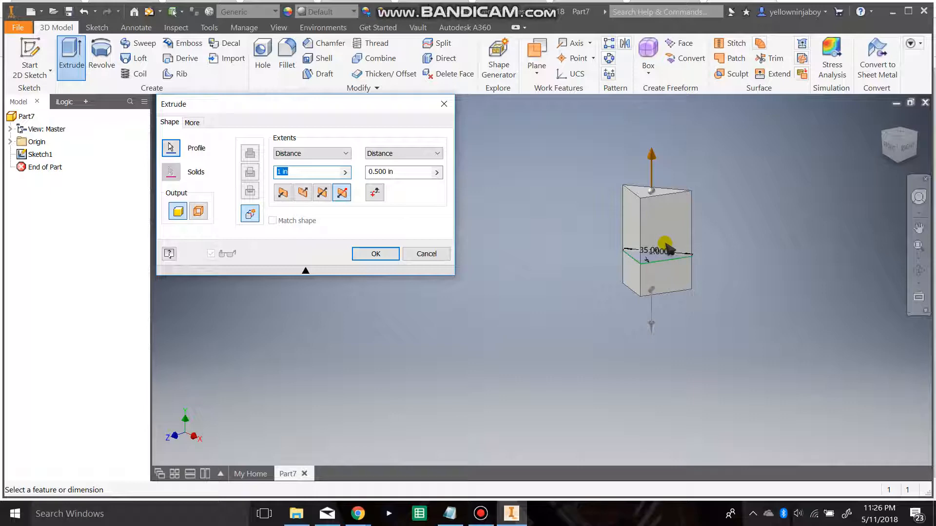
click(288, 194)
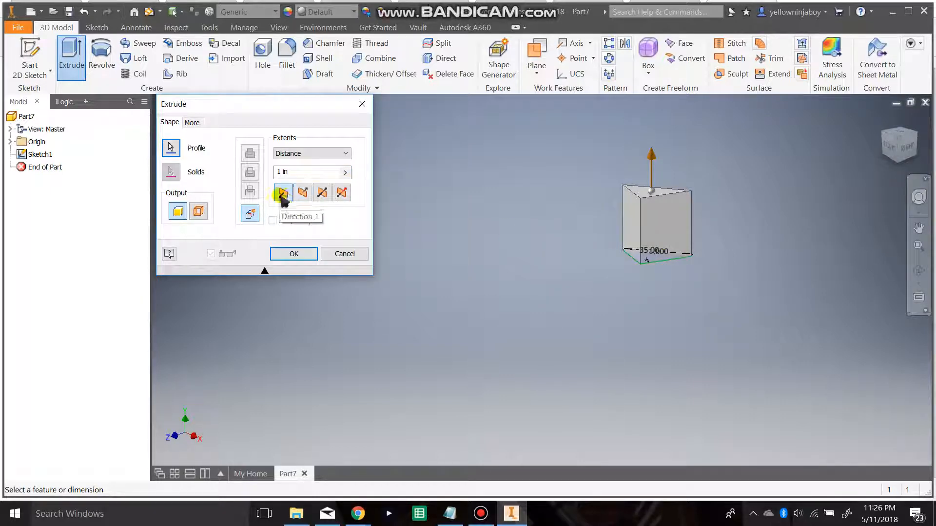
Set the extrusion distance to 0.5 in and create the triangular solid.
scroll(465, 163, down, 2)
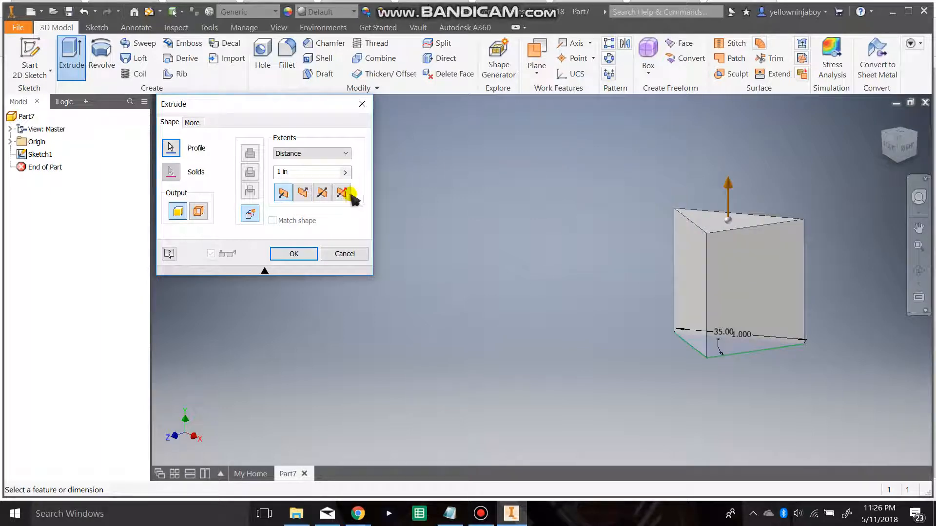
click(326, 175)
text(.5)
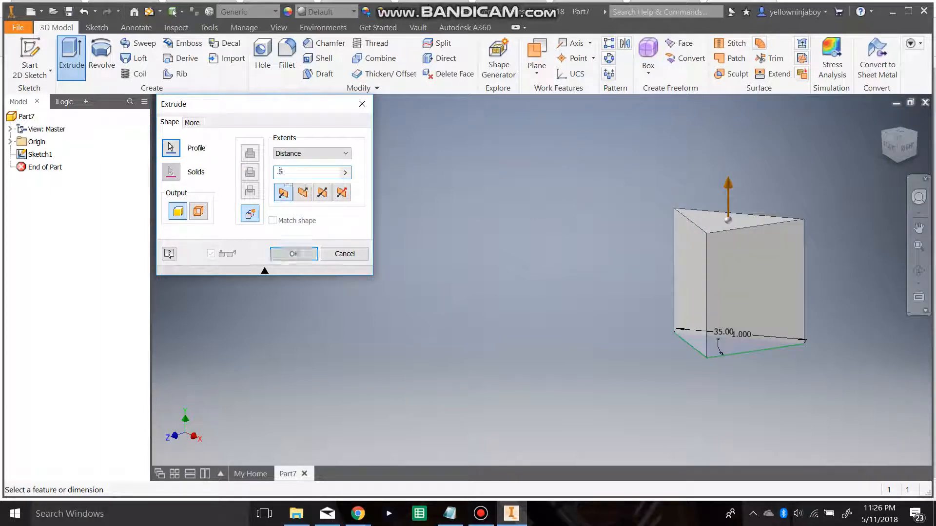
click(293, 254)
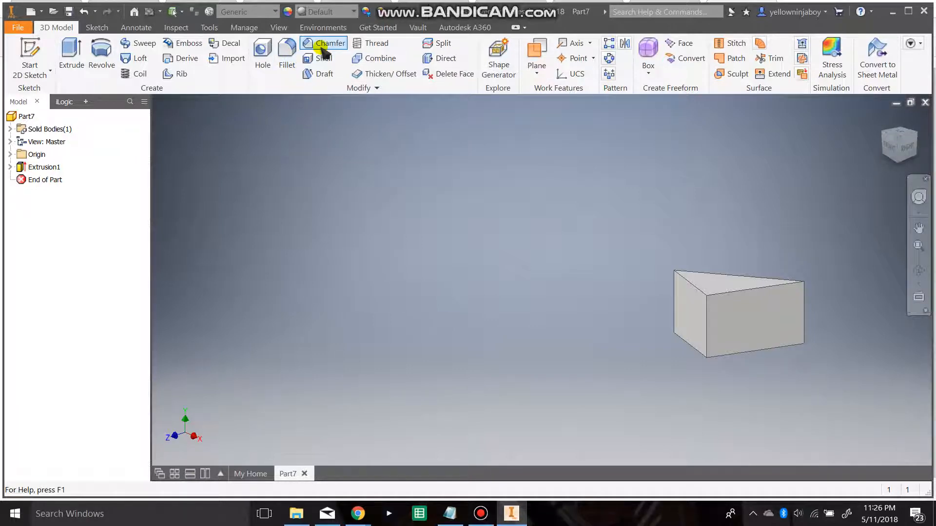
Fillet the triangular solid's front vertical edge with a 0.5 in radius.
click(286, 52)
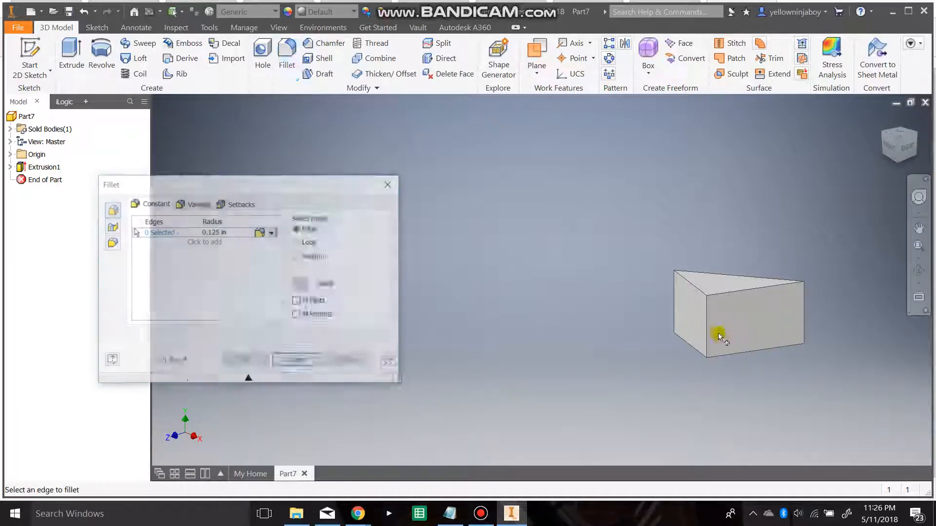
click(707, 326)
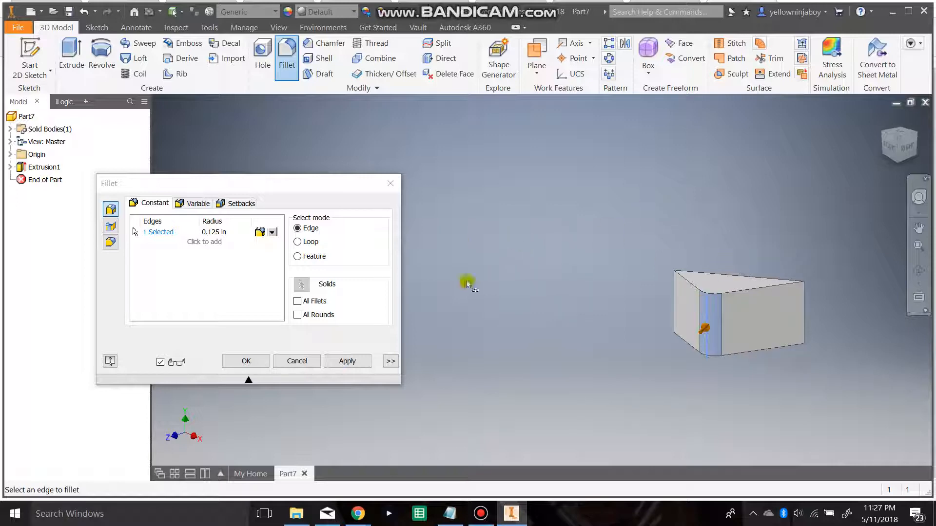
click(237, 231)
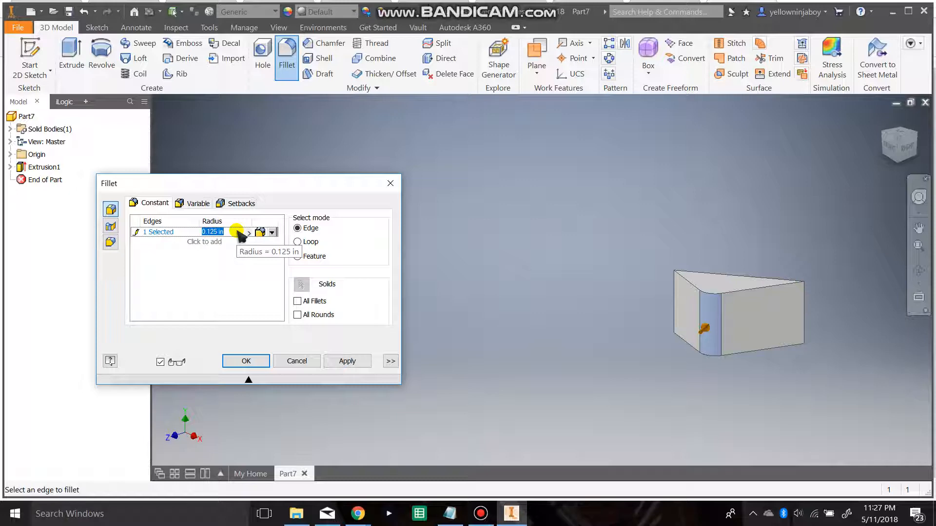
text(.1)
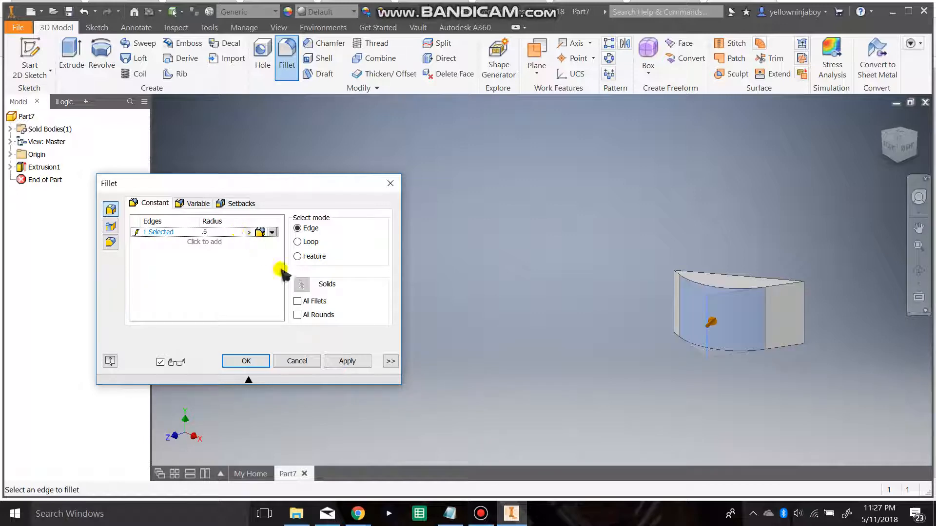
click(345, 363)
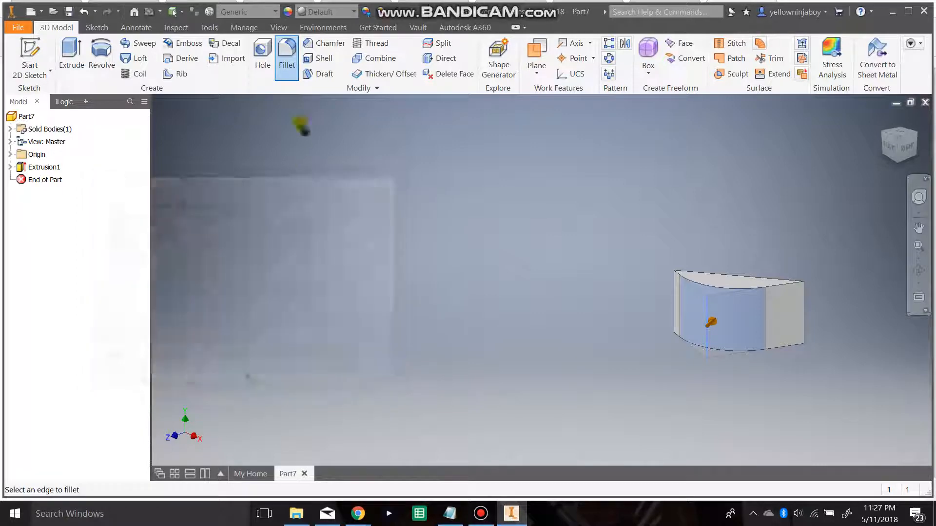
Chamfer the curved top edge chain along the filleted side with a distance of 0.2 in.
click(328, 44)
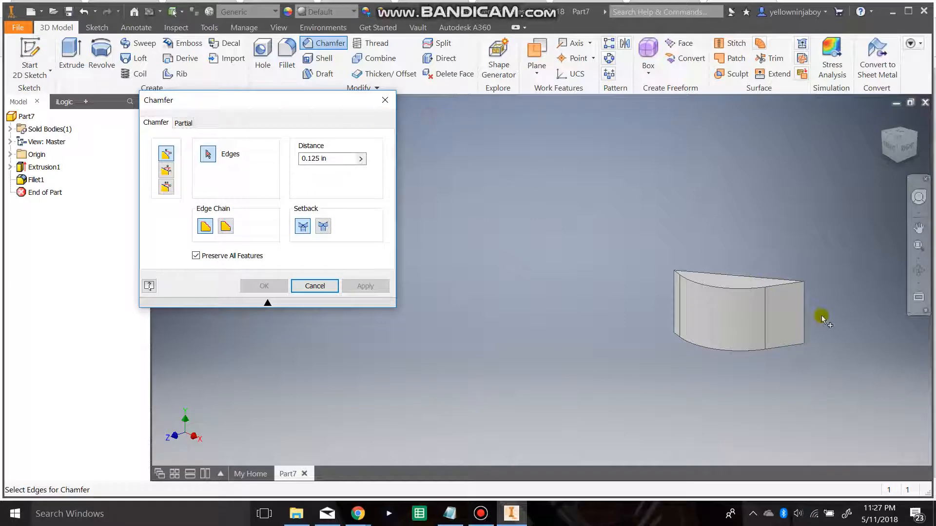
click(744, 294)
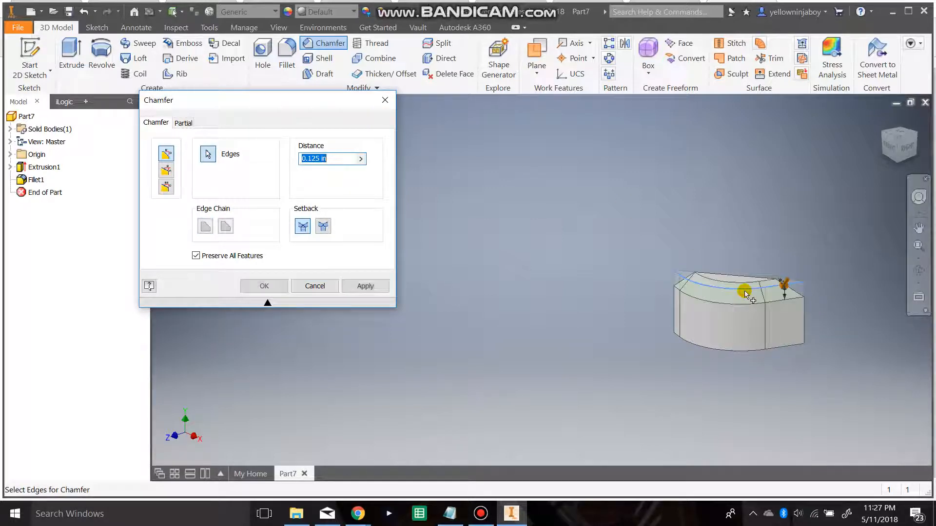
scroll(817, 301, up, 5)
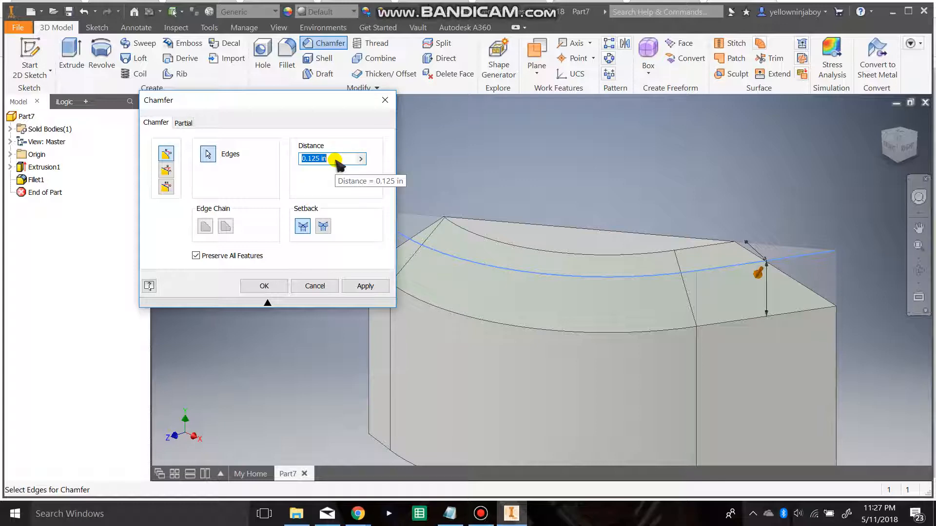
text(2)
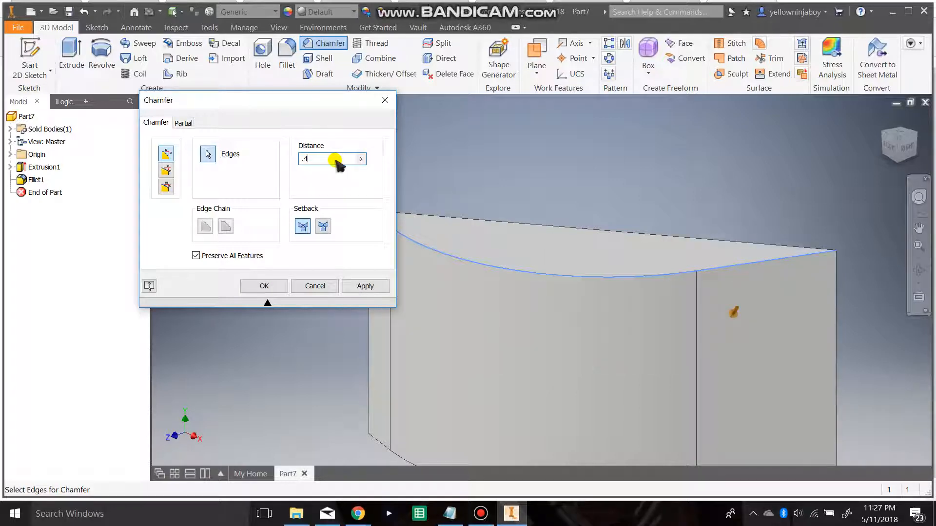
key(BackSpace)
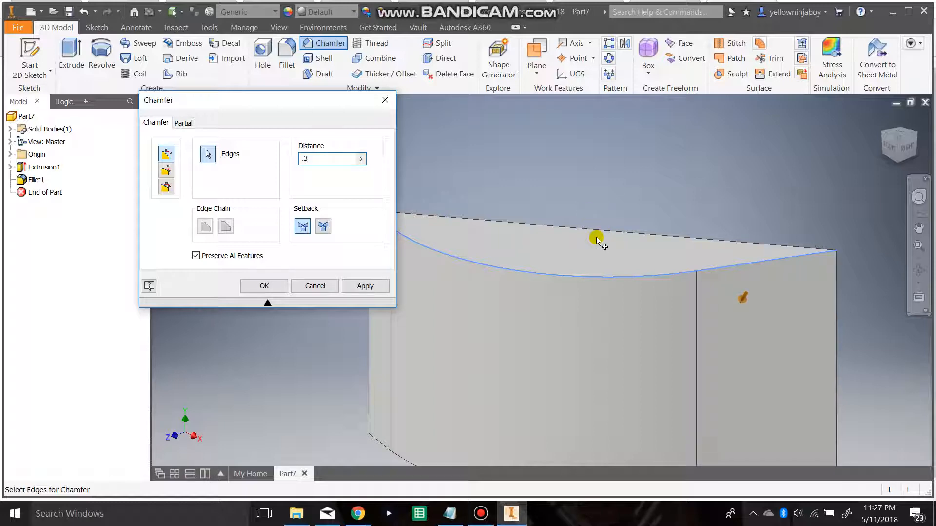
key(BackSpace)
text(2)
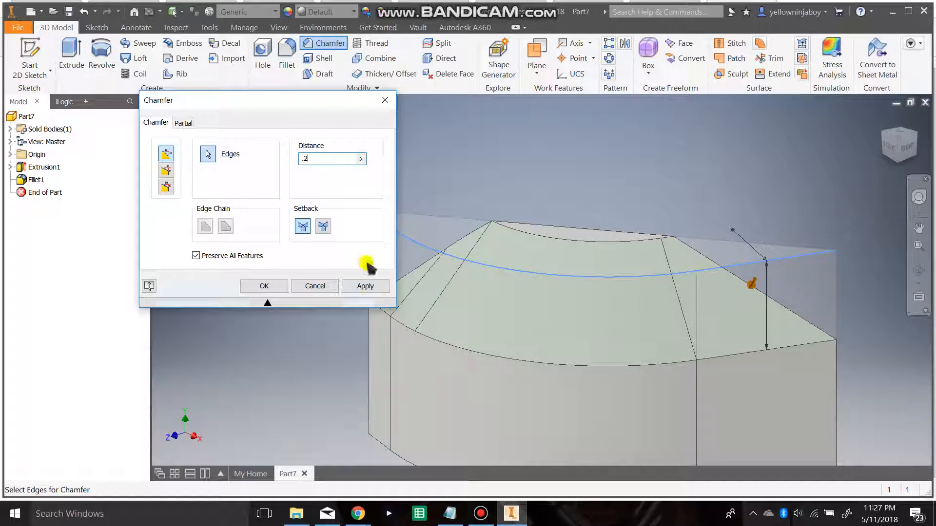
click(377, 287)
scroll(577, 197, up, 5)
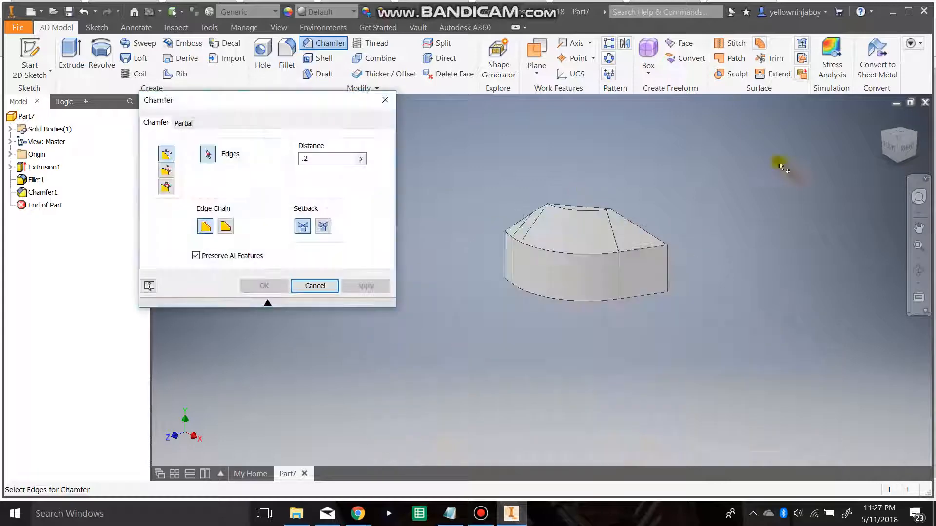
click(900, 136)
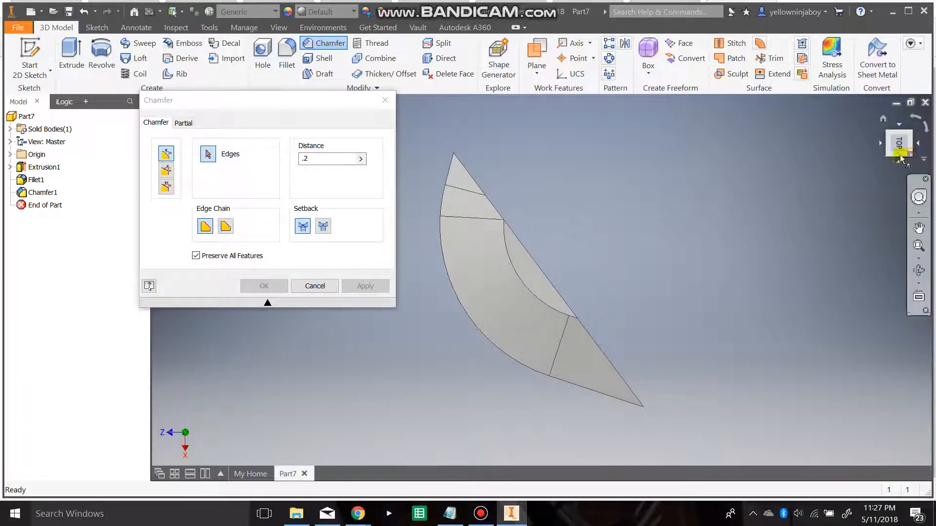
click(901, 157)
click(385, 100)
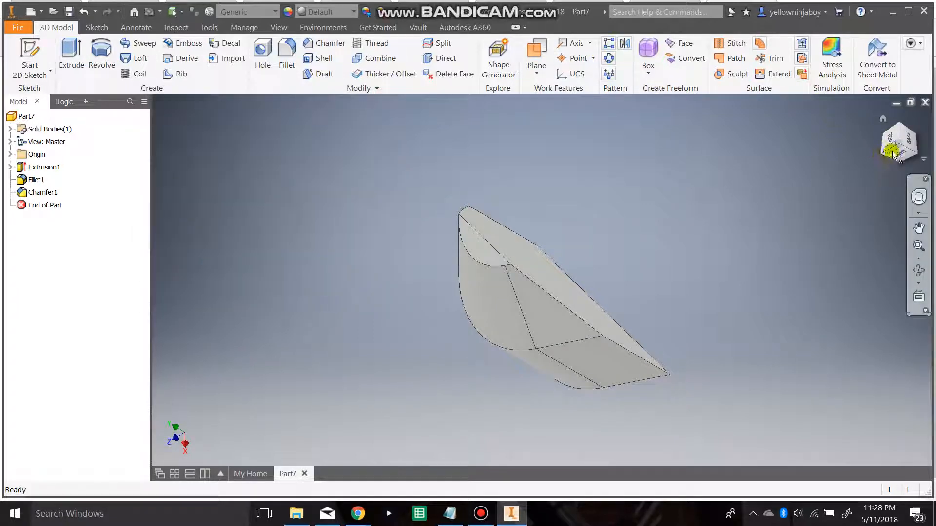
click(893, 155)
click(625, 43)
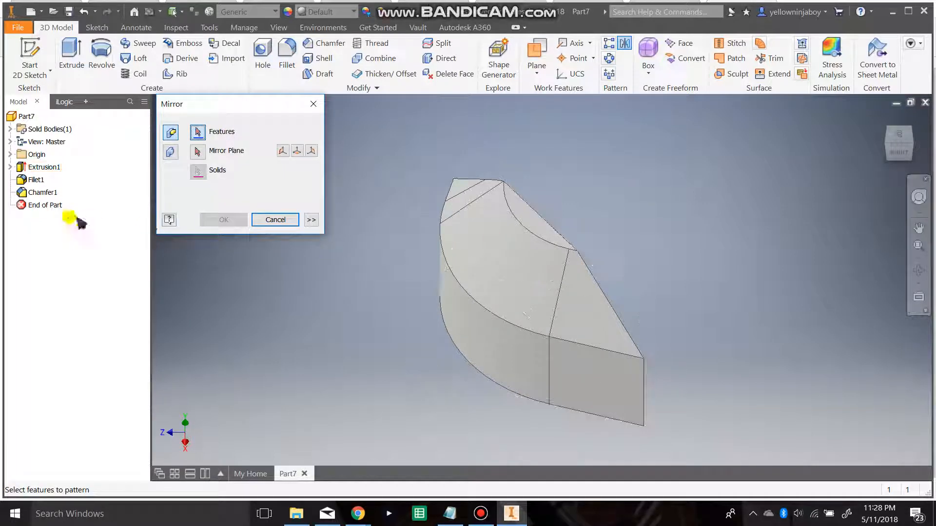
click(541, 277)
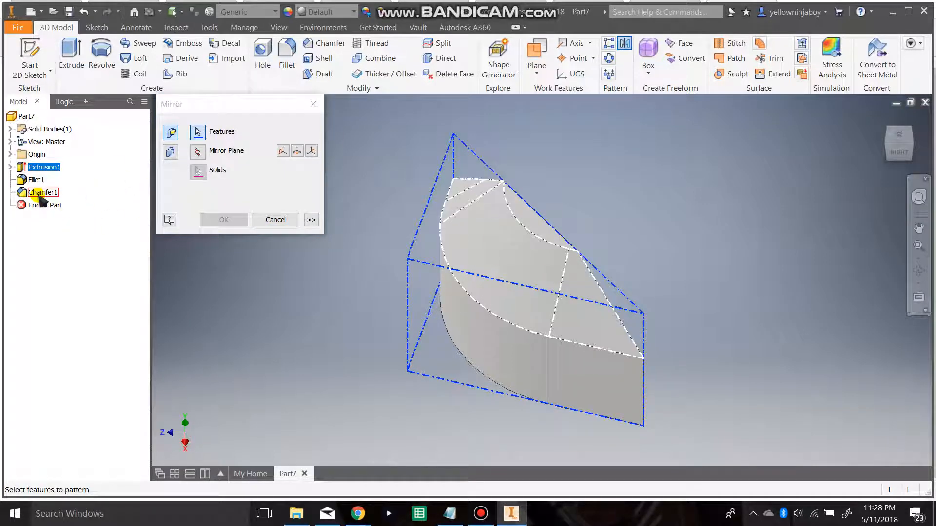
click(488, 250)
click(482, 328)
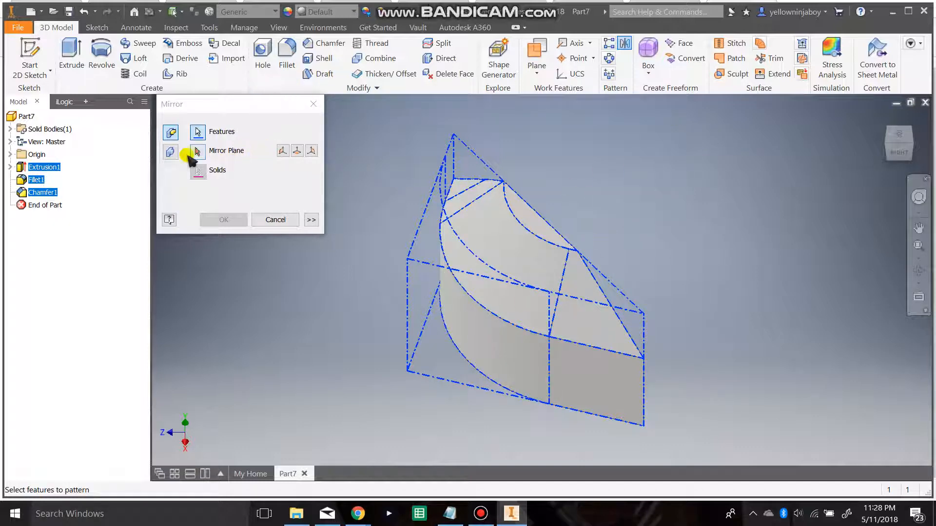
key(Escape)
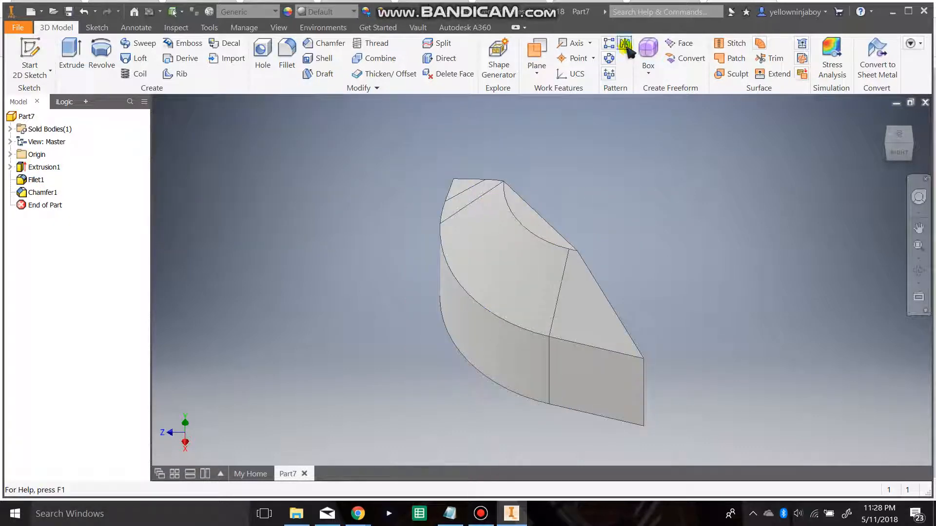
Mirror the entire solid about the flat side face next to the fillet, keeping the original.
click(625, 45)
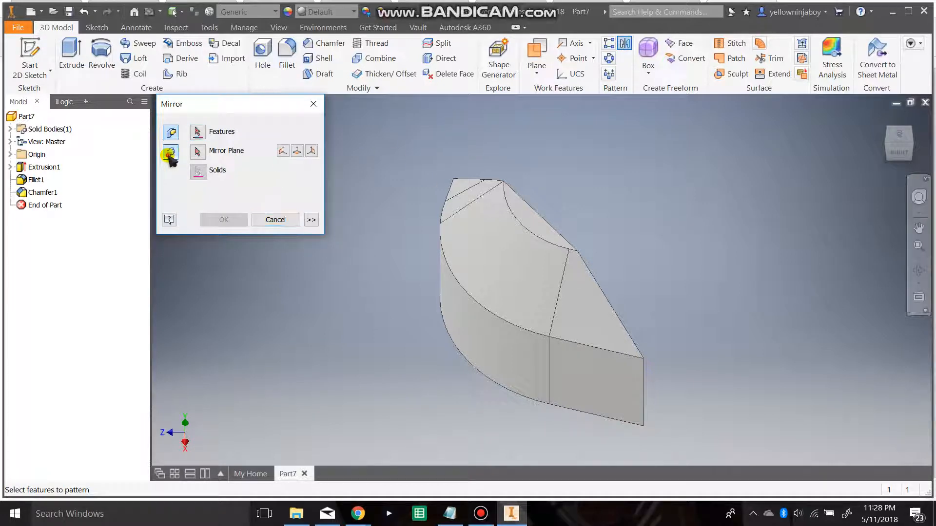
click(170, 152)
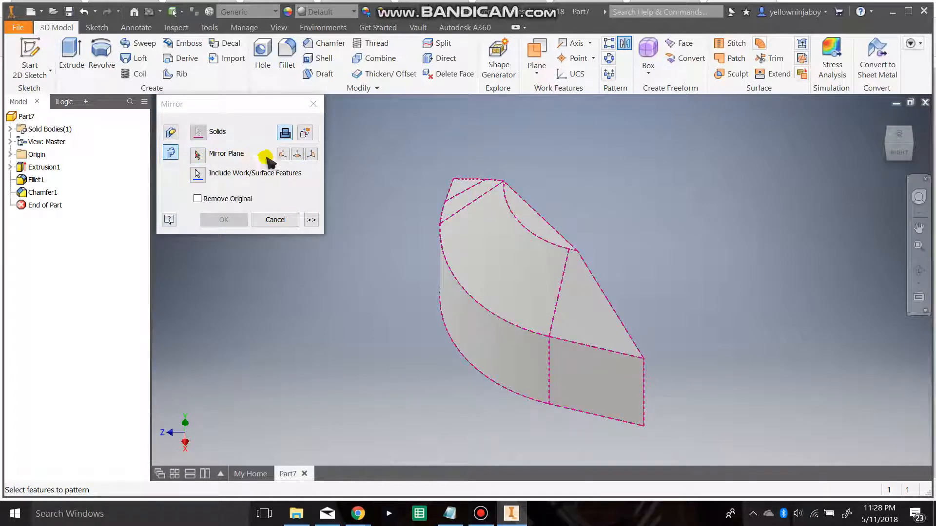
click(207, 152)
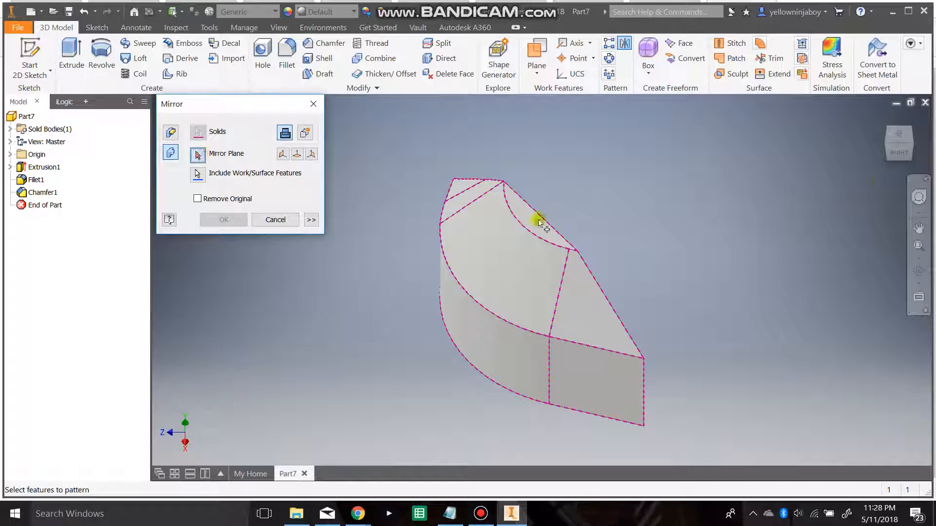
click(910, 130)
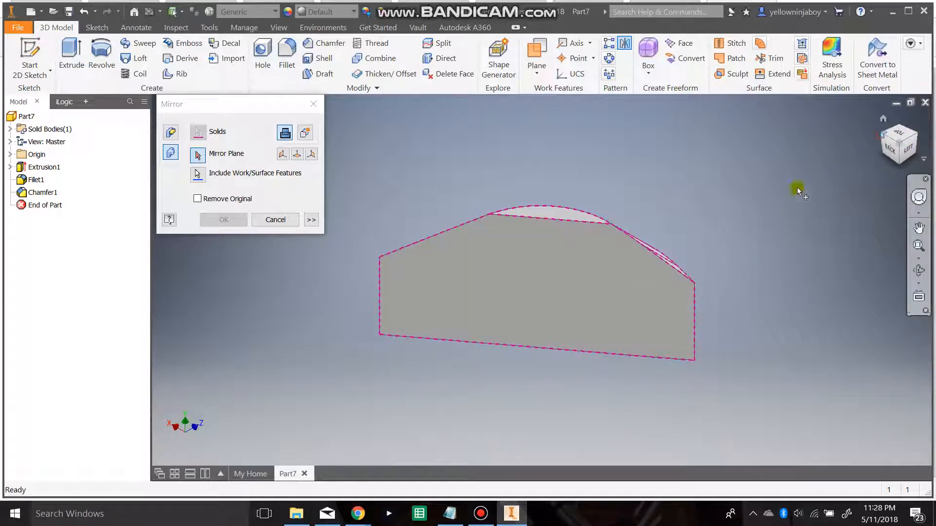
click(514, 378)
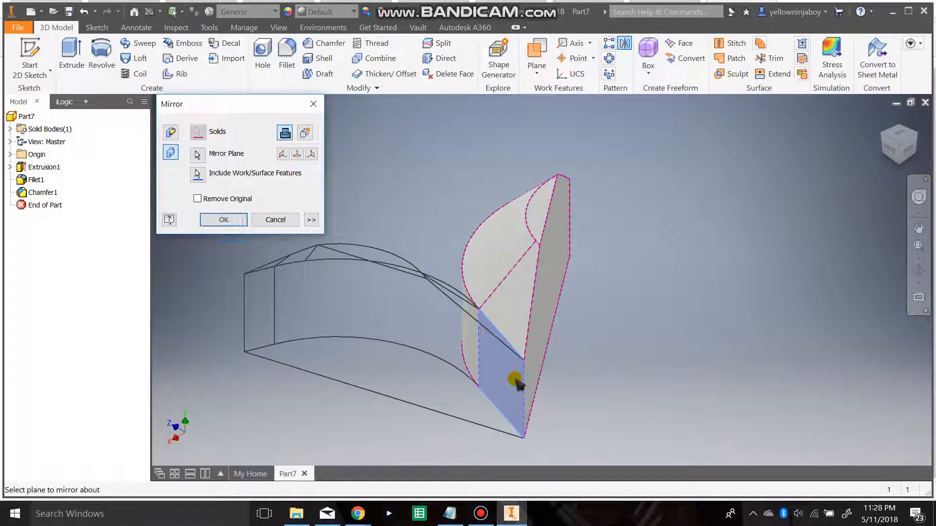
click(238, 219)
Mirror the extrusion, fillet and chamfer features about the original body's large flat face opposite the fillet.
scroll(702, 173, up, 3)
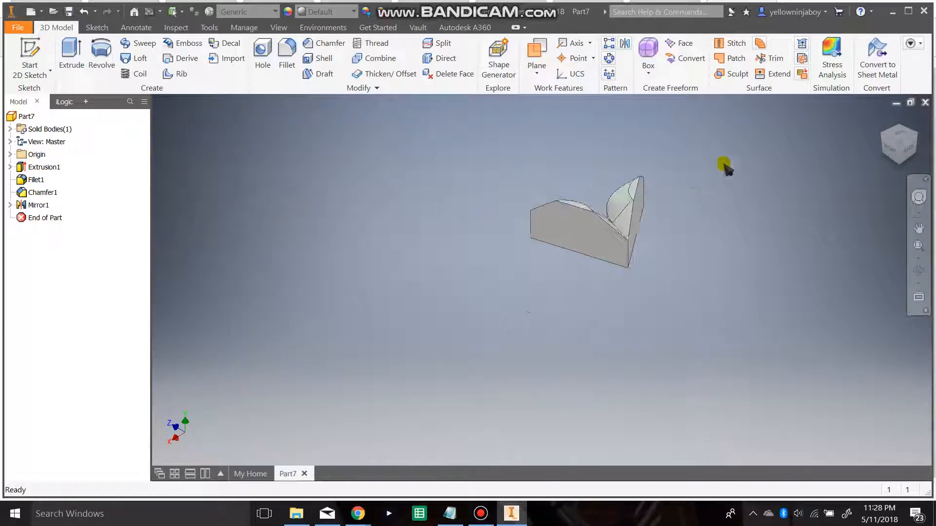
click(897, 137)
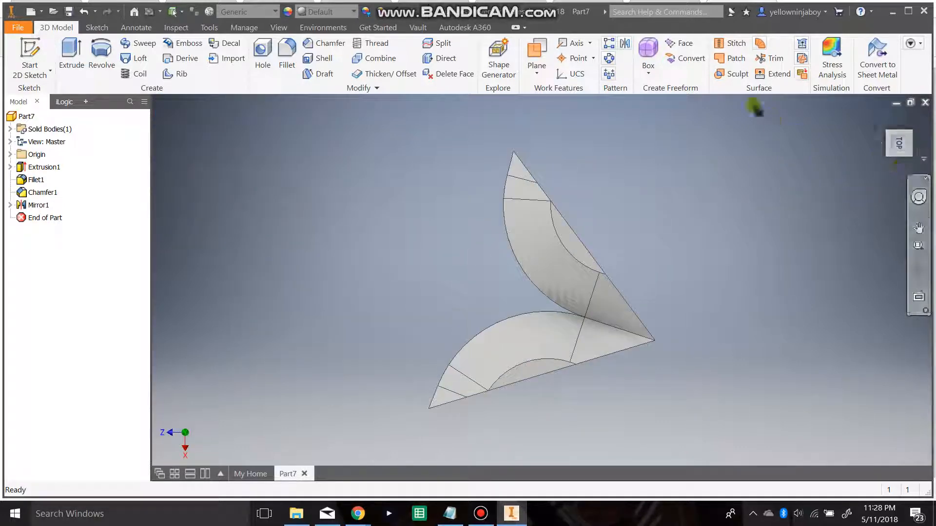
click(625, 44)
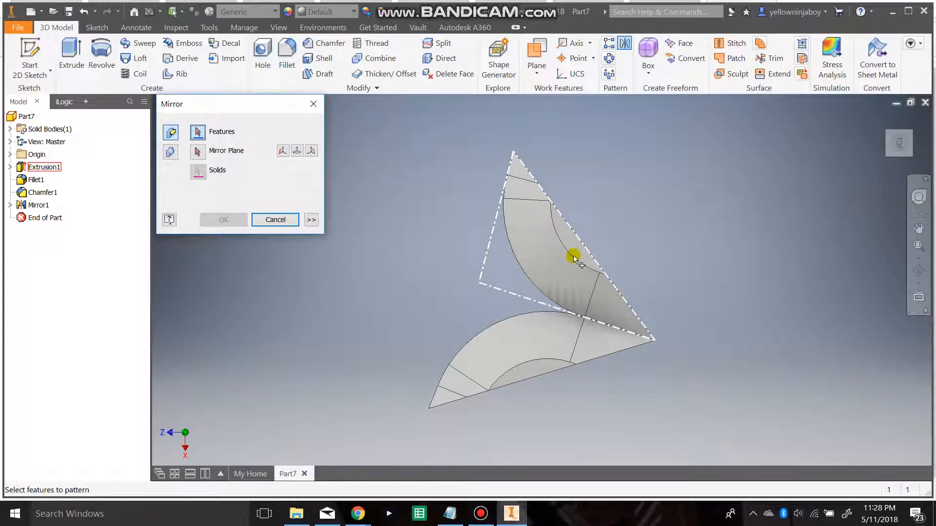
click(170, 152)
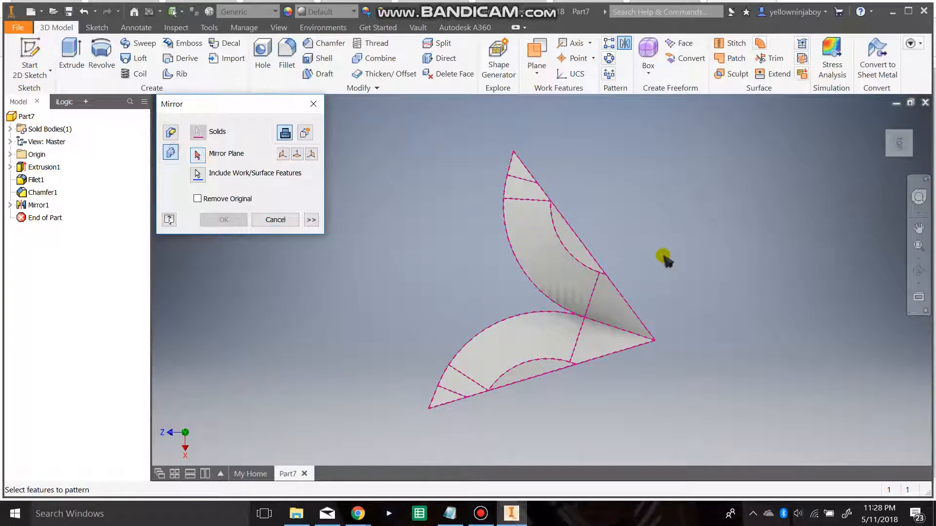
click(170, 132)
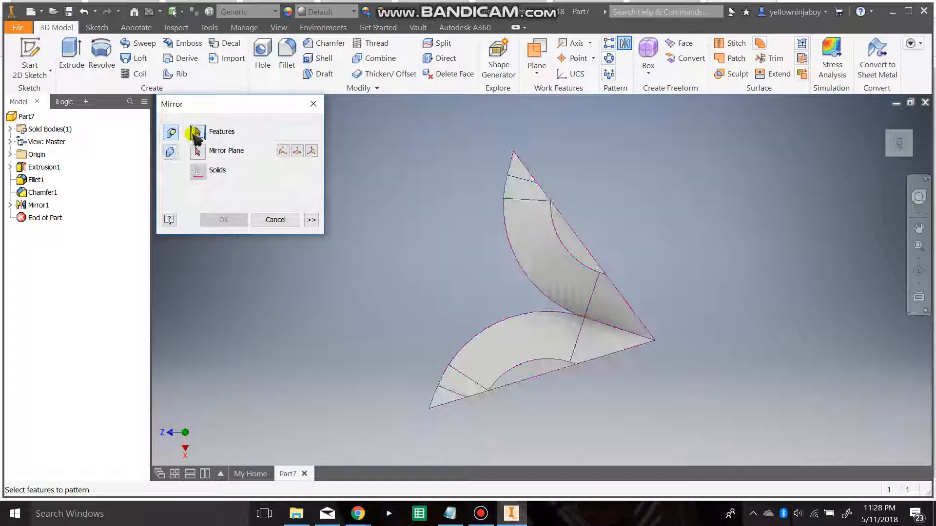
click(514, 229)
click(541, 240)
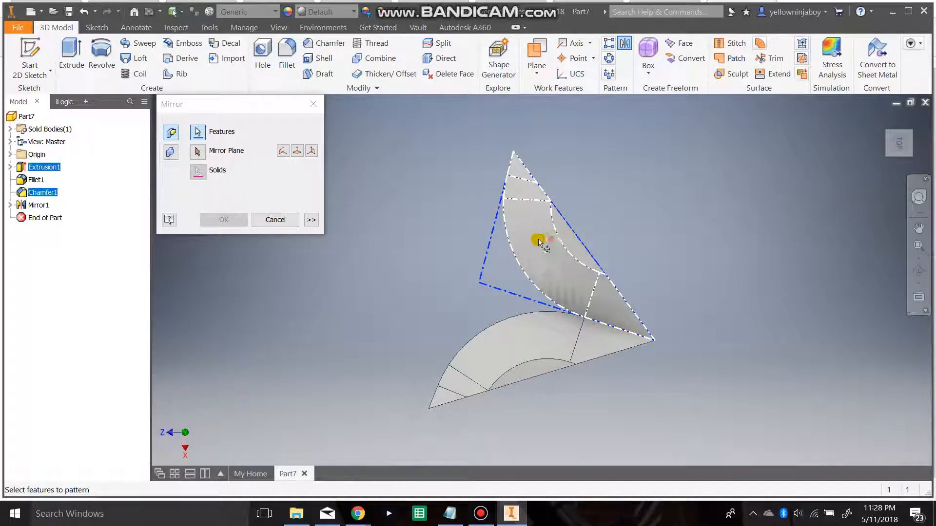
click(197, 151)
click(518, 253)
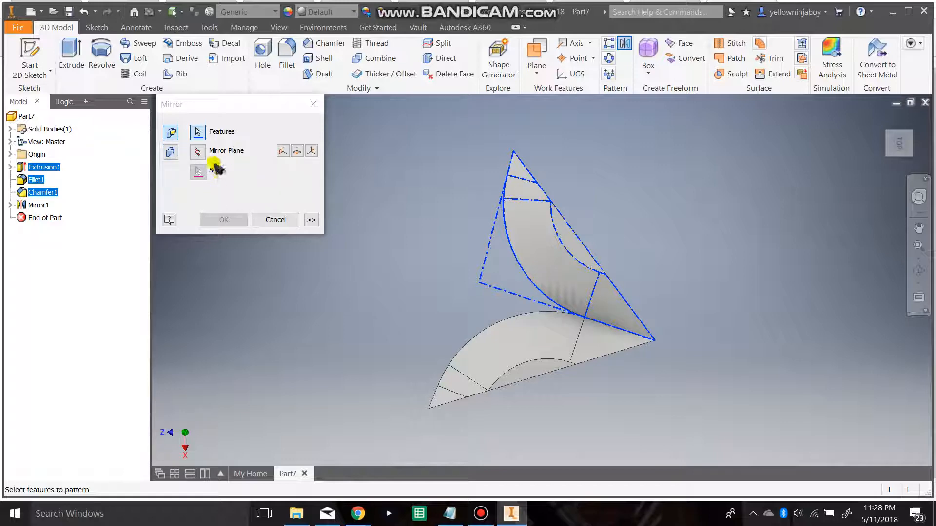
click(197, 152)
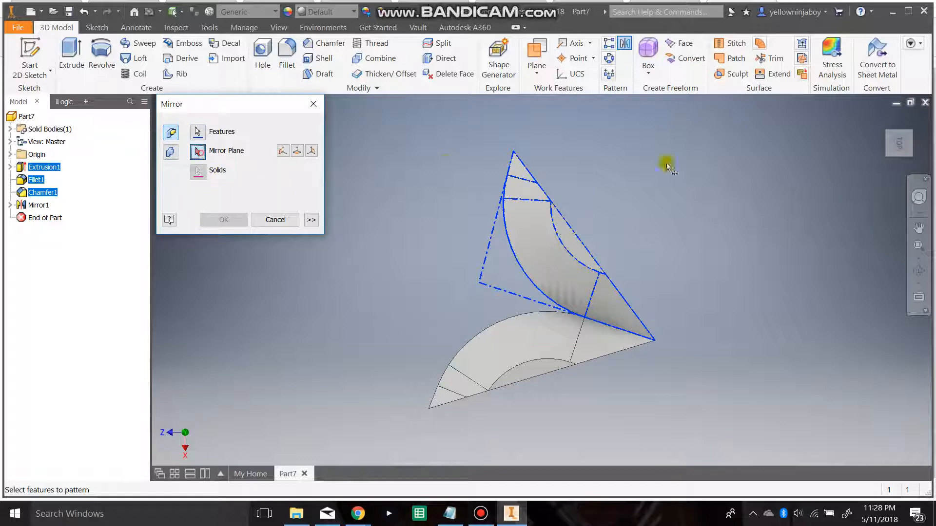
click(909, 138)
click(594, 233)
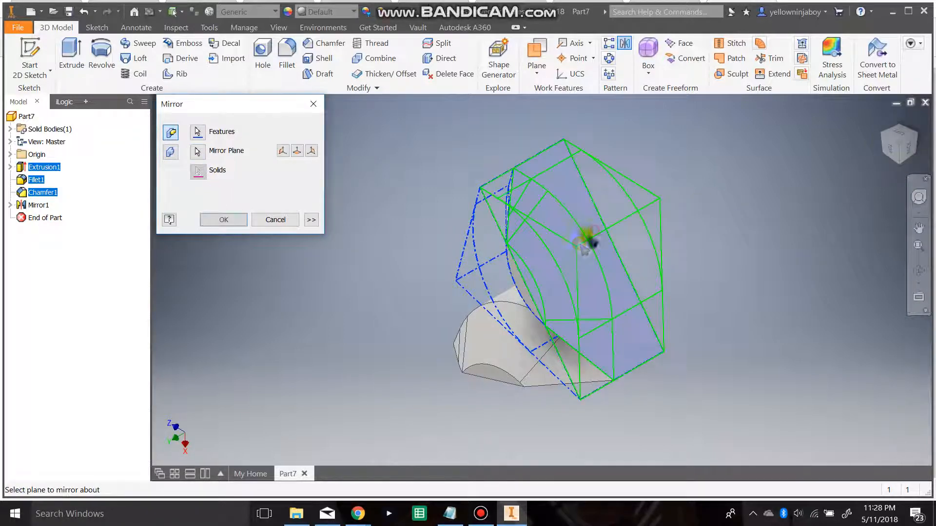
click(223, 219)
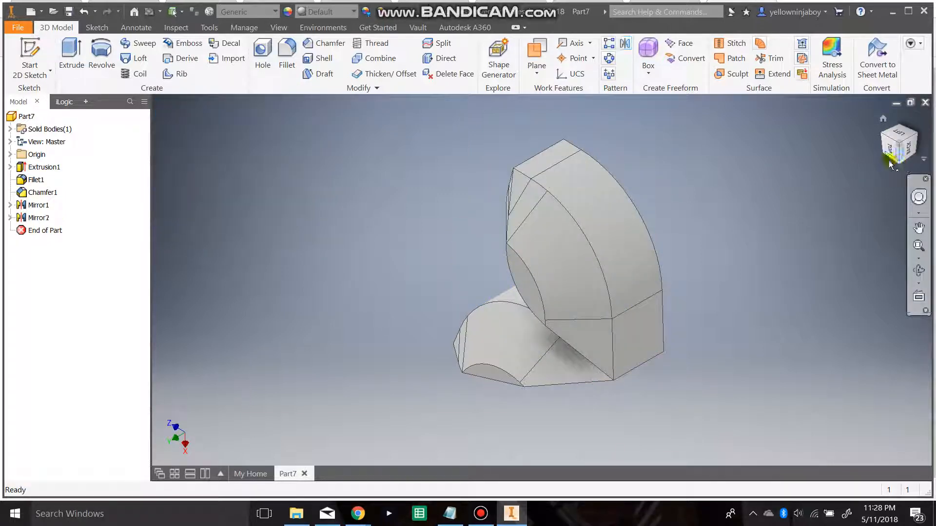
Mirror the Mirror1 feature about the large flat face of its half petal to complete the second petal.
click(893, 155)
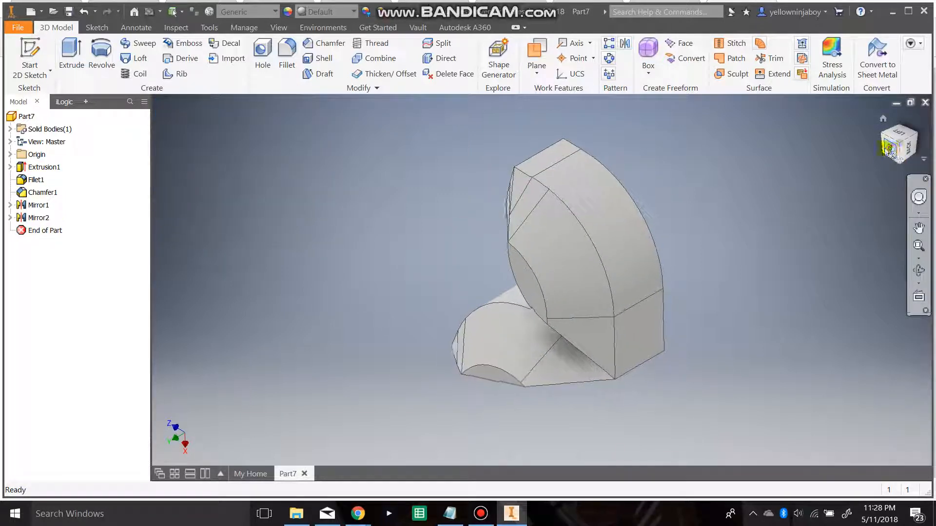
click(624, 45)
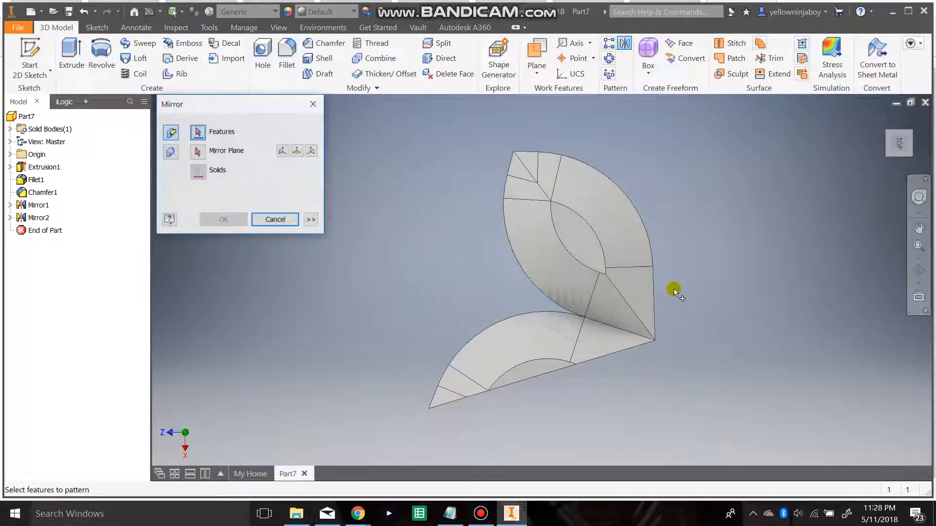
click(535, 359)
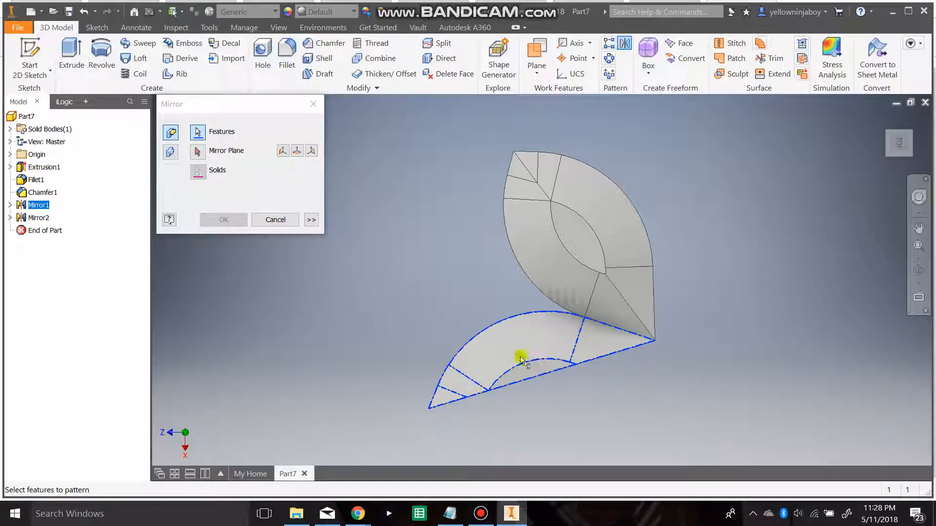
click(908, 153)
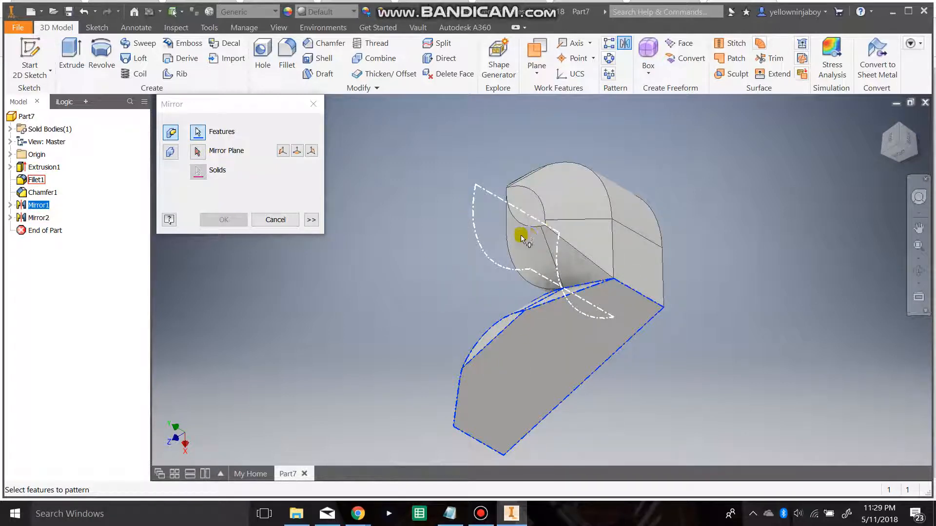
click(199, 152)
click(533, 327)
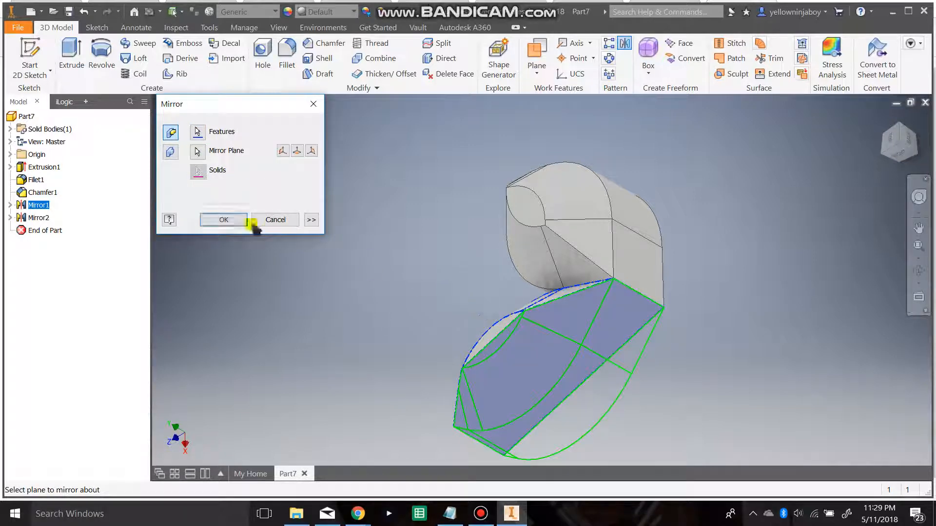
click(223, 220)
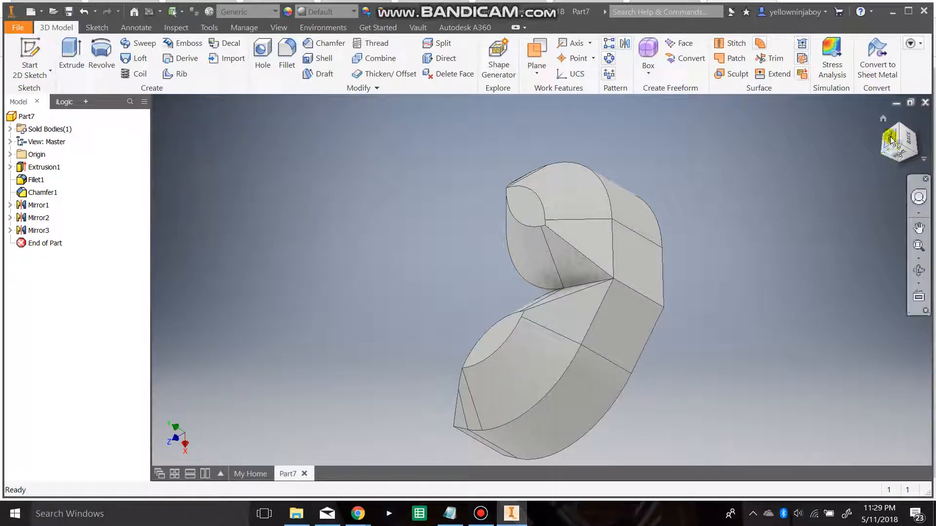
Mirror the entire two-petal solid about the second petal's flat outer side face next to the centre, keeping the original.
click(890, 141)
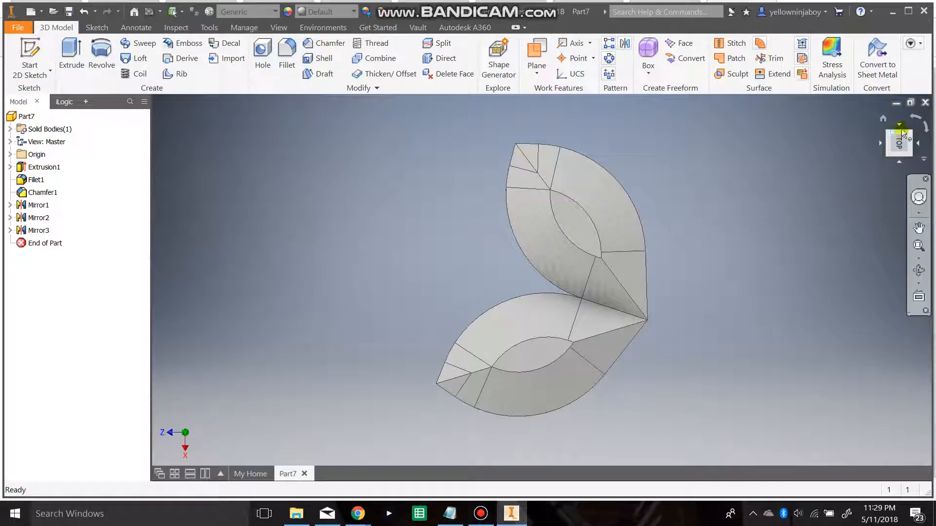
click(914, 117)
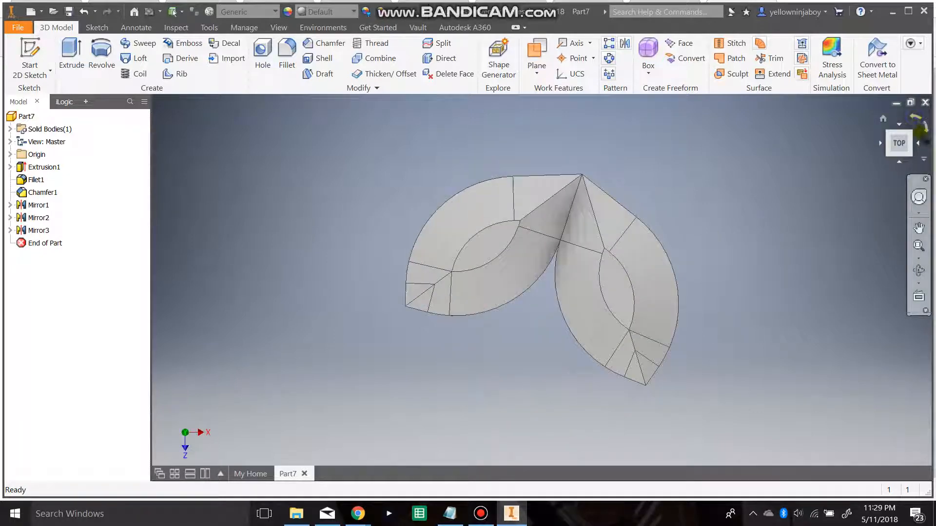
click(911, 135)
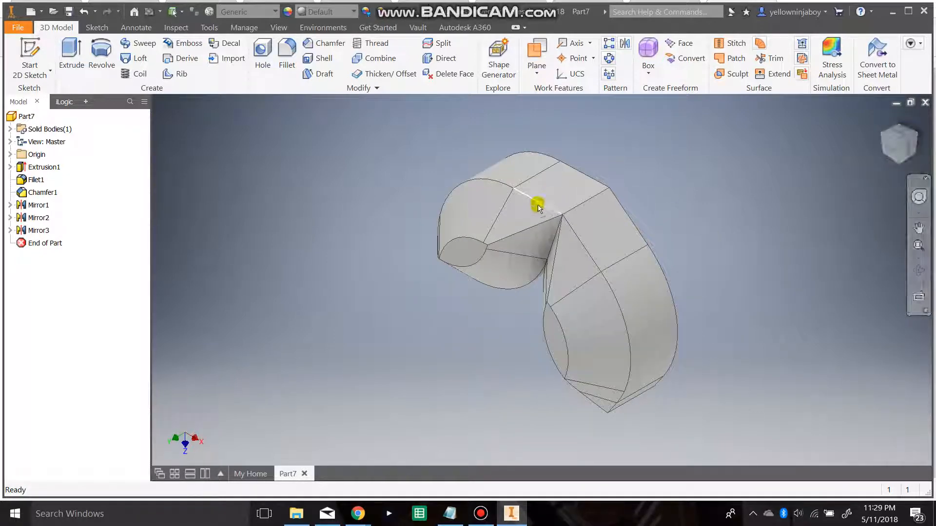
click(624, 43)
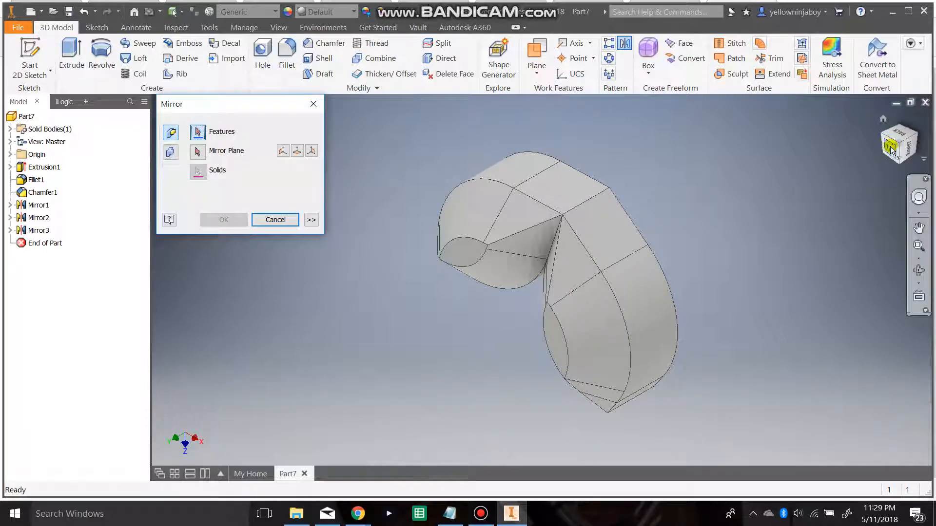
click(170, 152)
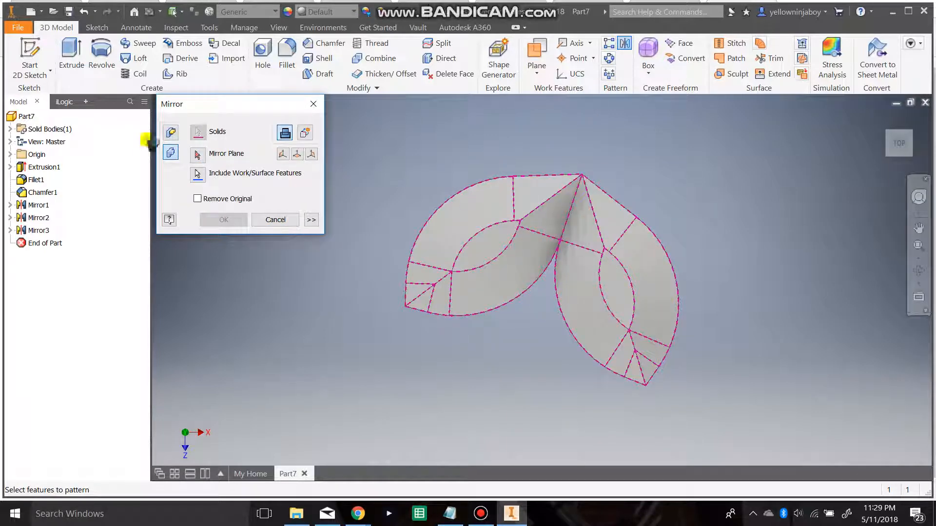
click(201, 155)
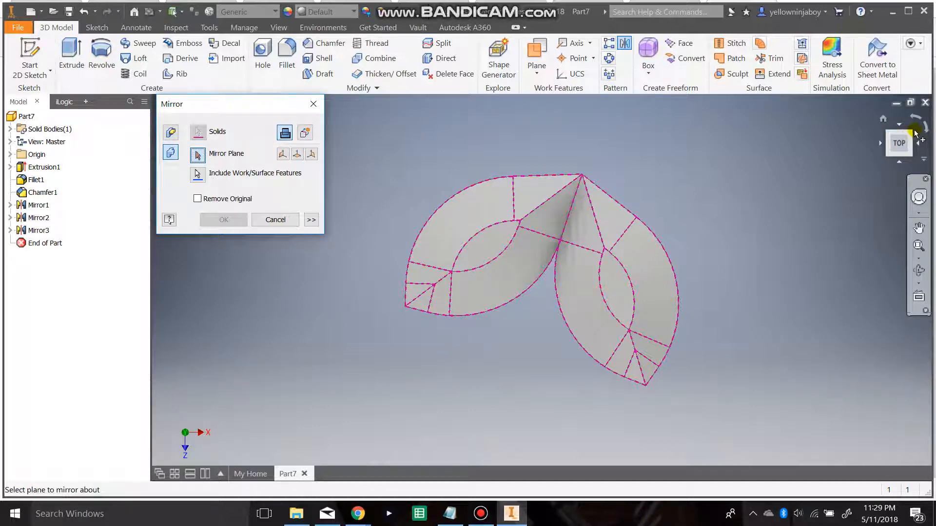
click(911, 133)
click(618, 217)
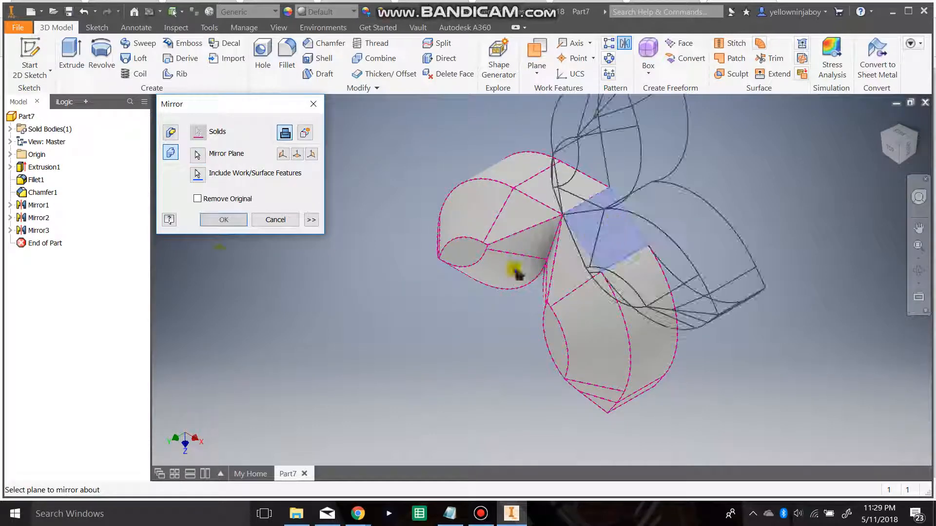
click(225, 221)
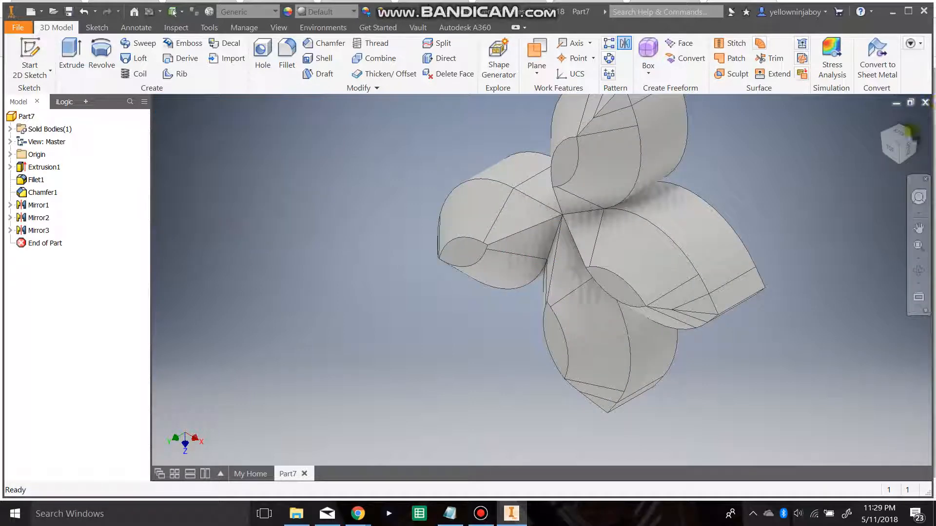
Mirror the extrusion, fillet, chamfer and Mirror2 features about the original petal's flat outer side face to add the fifth petal.
click(888, 148)
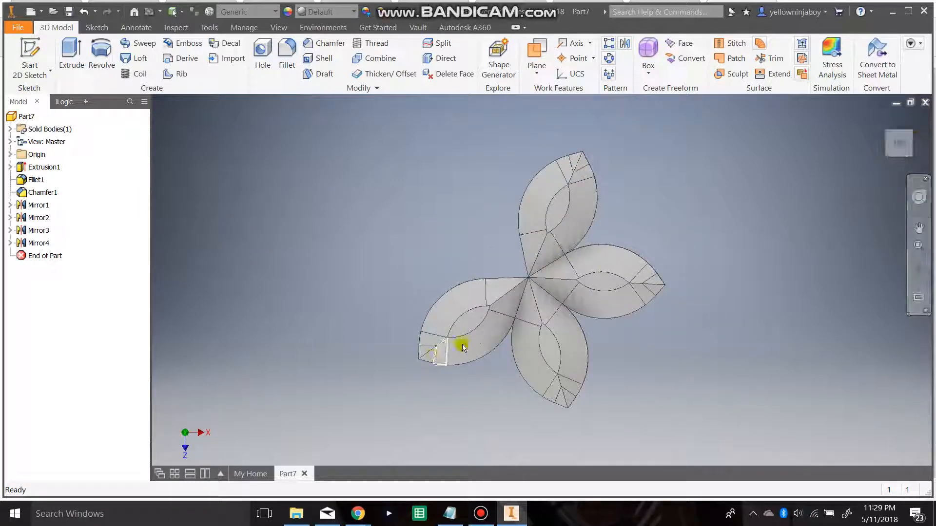
click(625, 42)
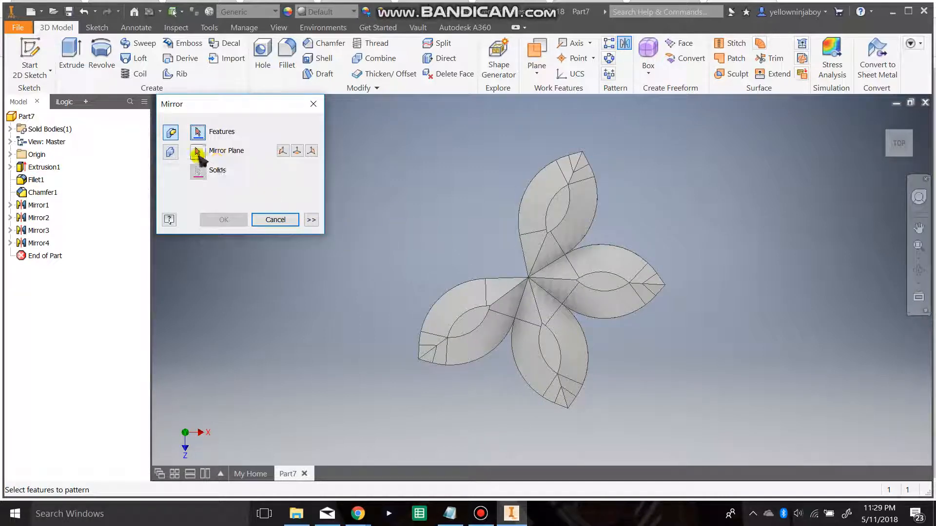
click(197, 154)
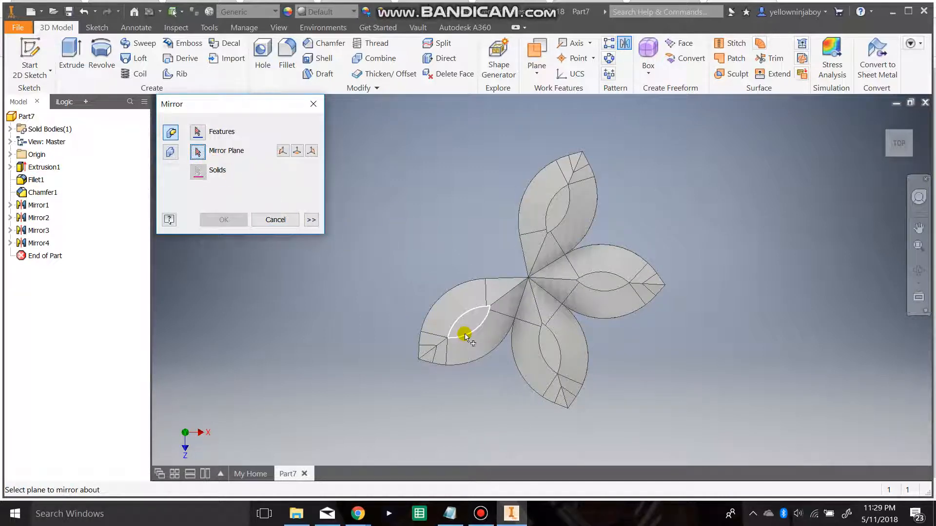
click(201, 132)
click(458, 311)
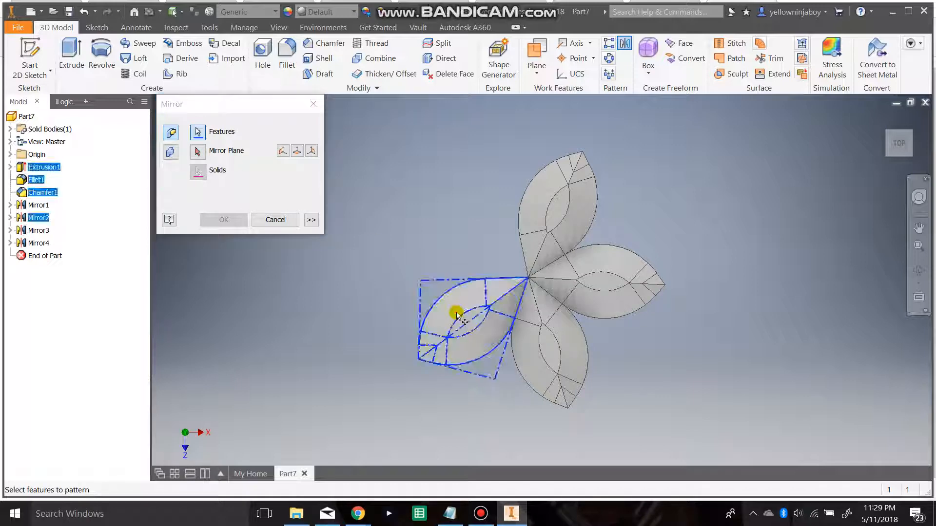
click(199, 154)
click(895, 132)
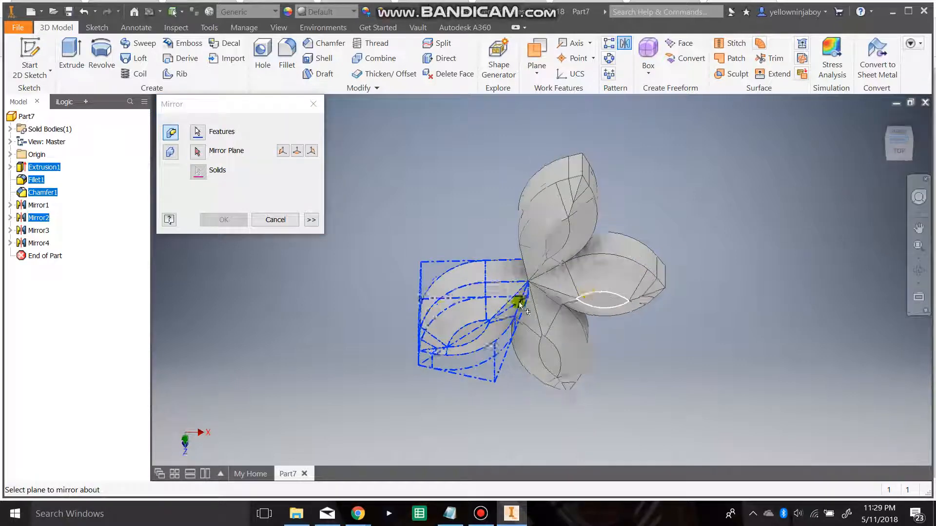
click(507, 267)
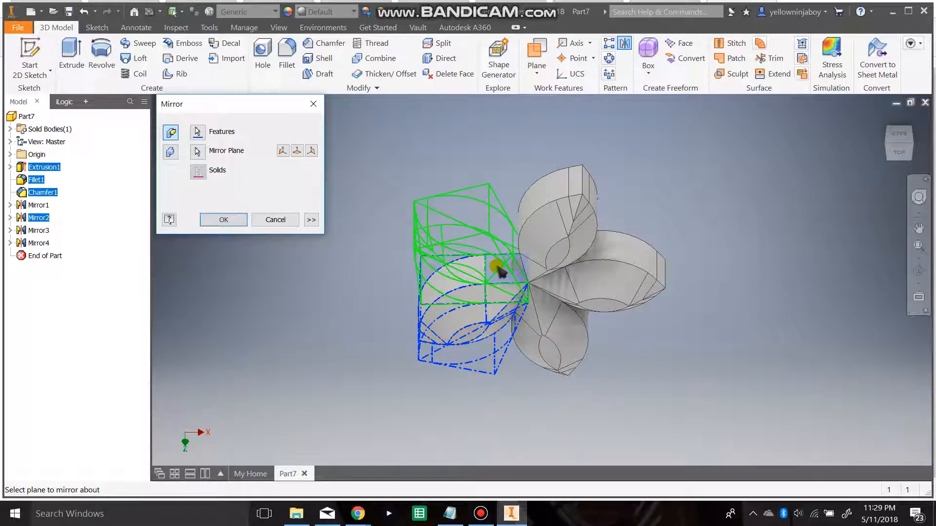
click(893, 142)
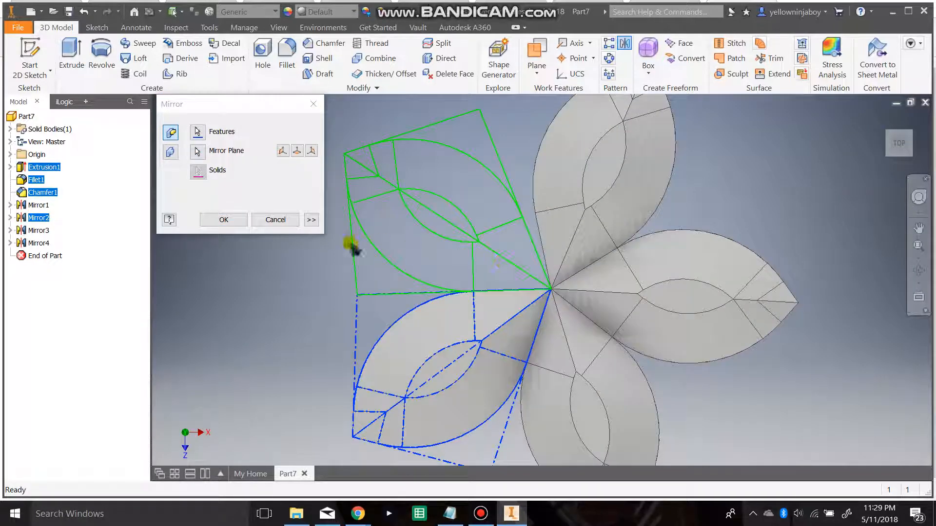
click(225, 220)
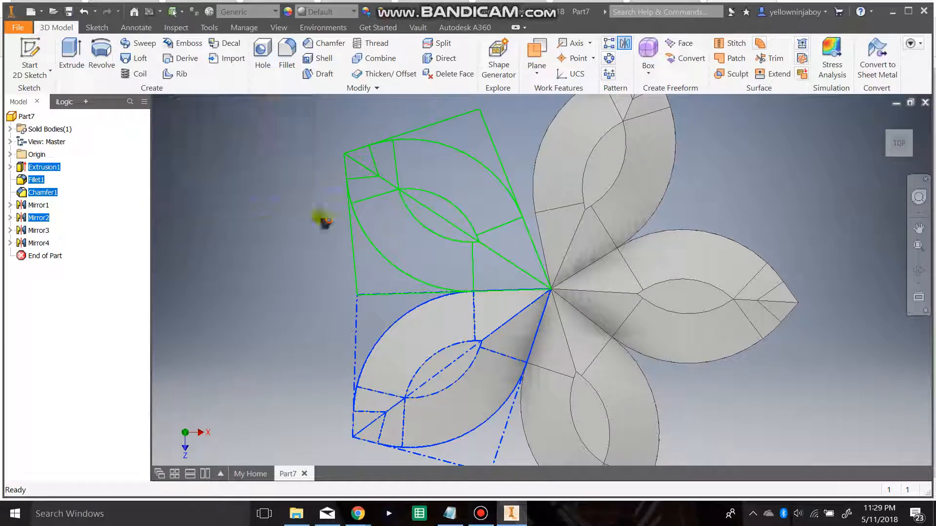
Adjust the appearance of all five mirror features to a red tint with RGB values 219, 0, 0.
scroll(503, 173, down, 5)
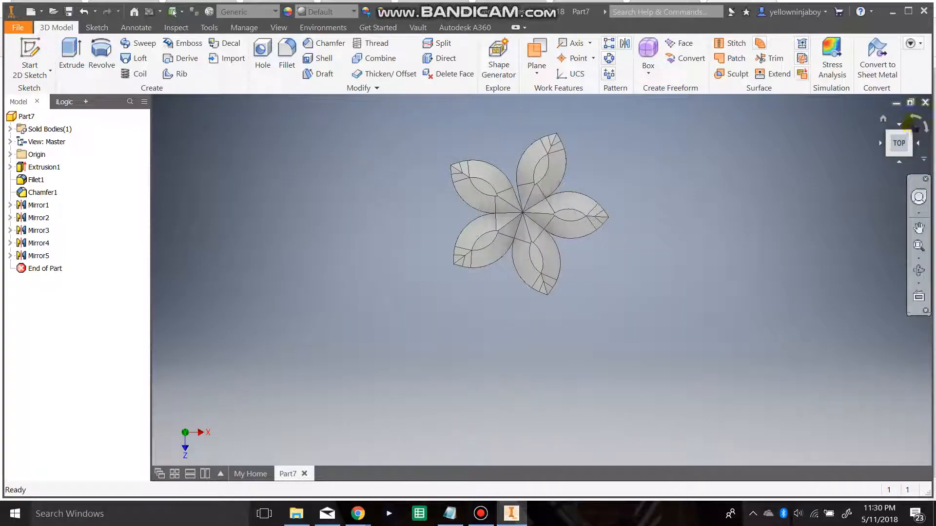
click(914, 117)
click(914, 117)
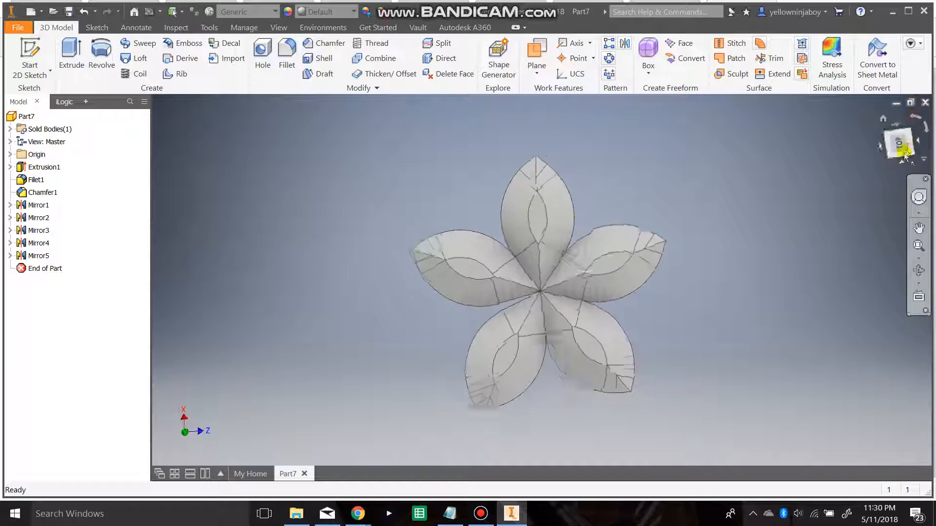
click(911, 154)
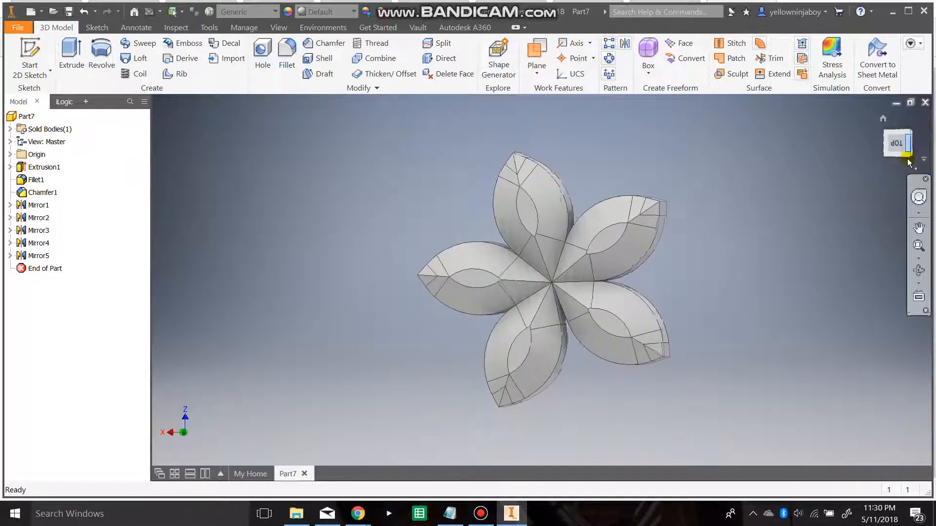
click(366, 12)
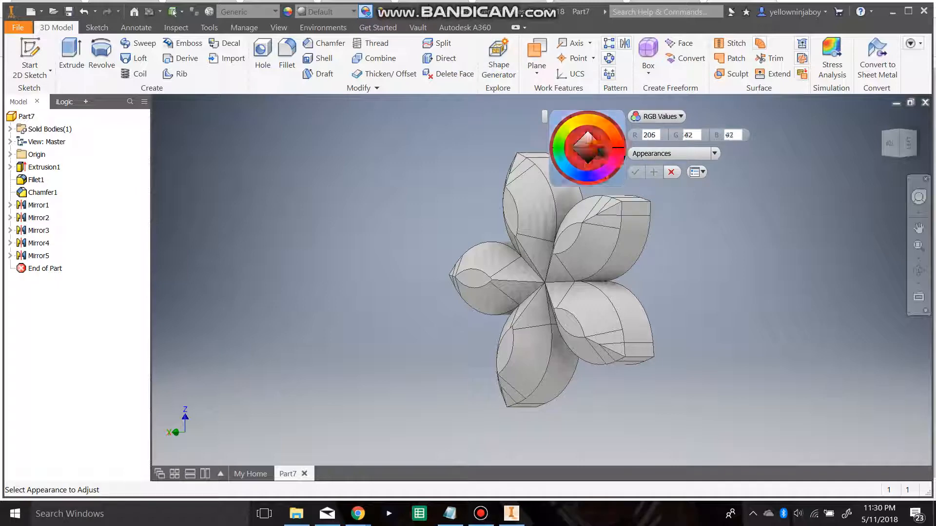
drag(602, 152, 626, 154)
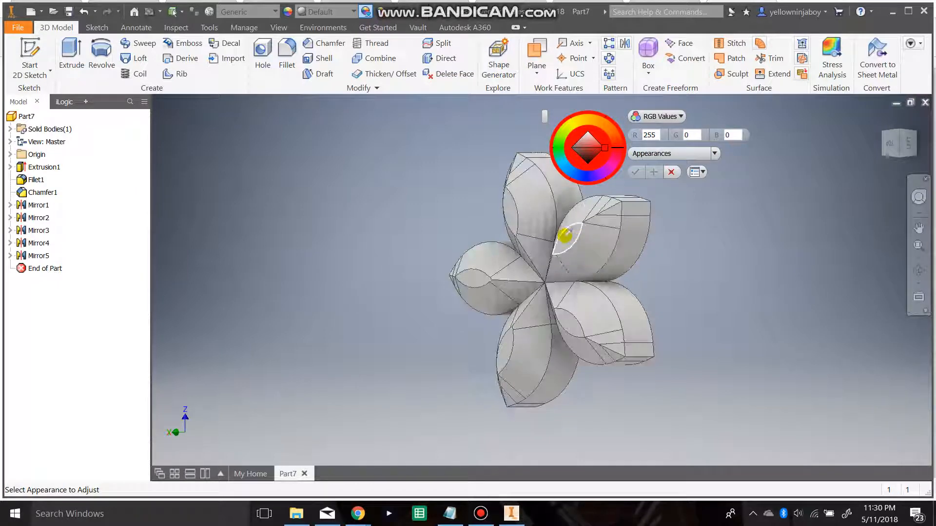
click(35, 256)
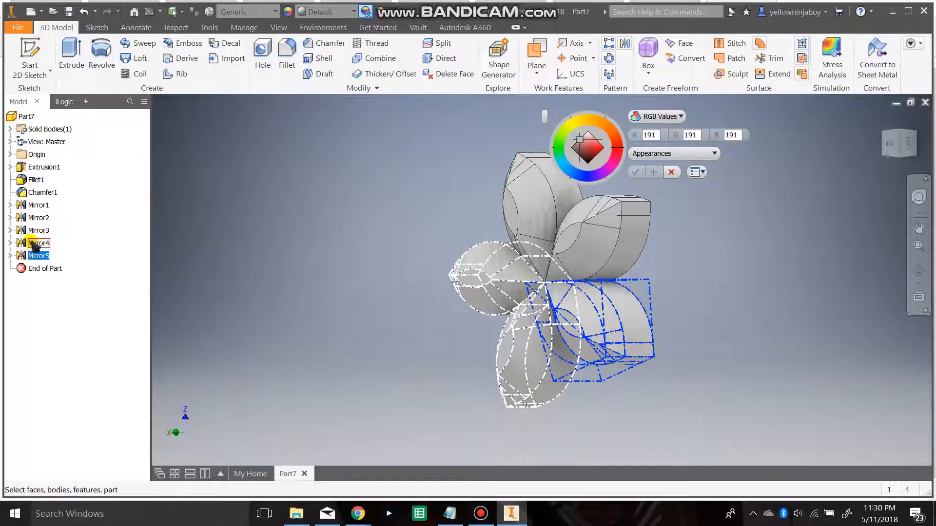
ctrl+click(36, 243)
ctrl+click(37, 230)
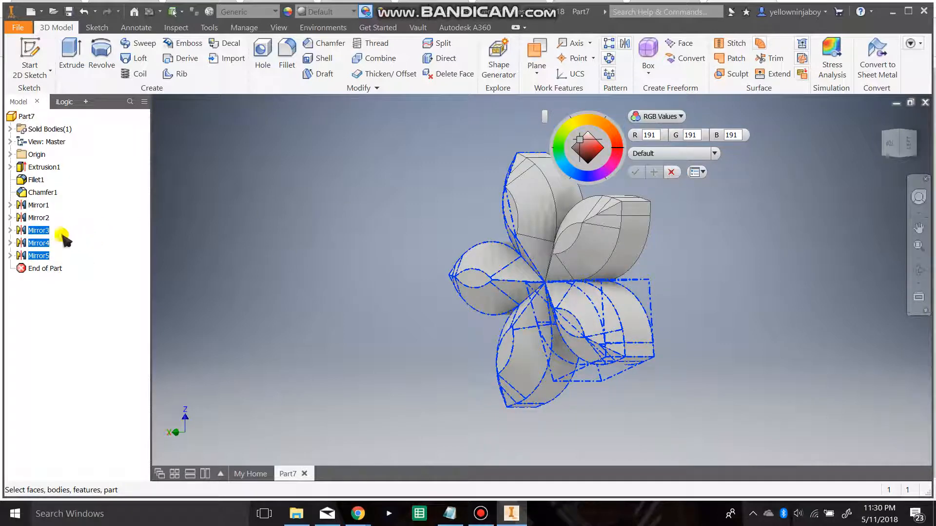
ctrl+click(42, 217)
ctrl+click(39, 205)
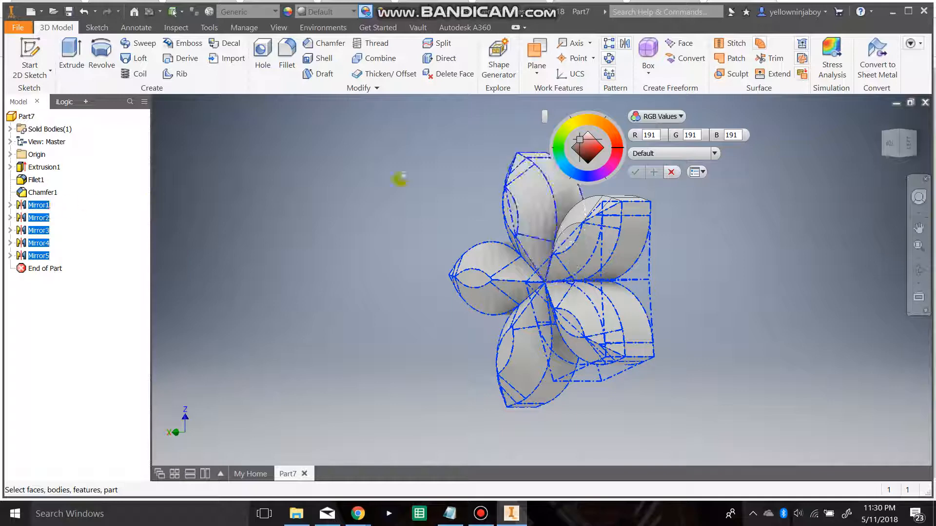
click(592, 147)
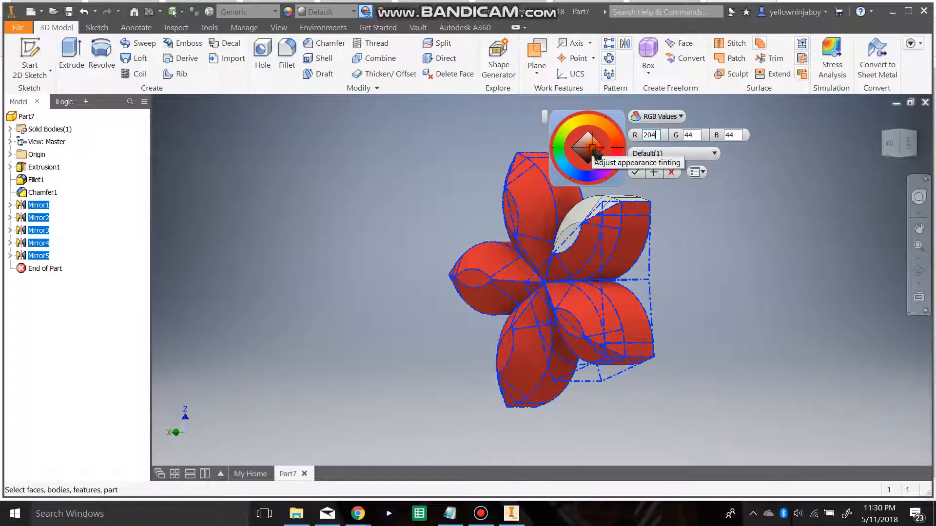
drag(593, 147, 606, 152)
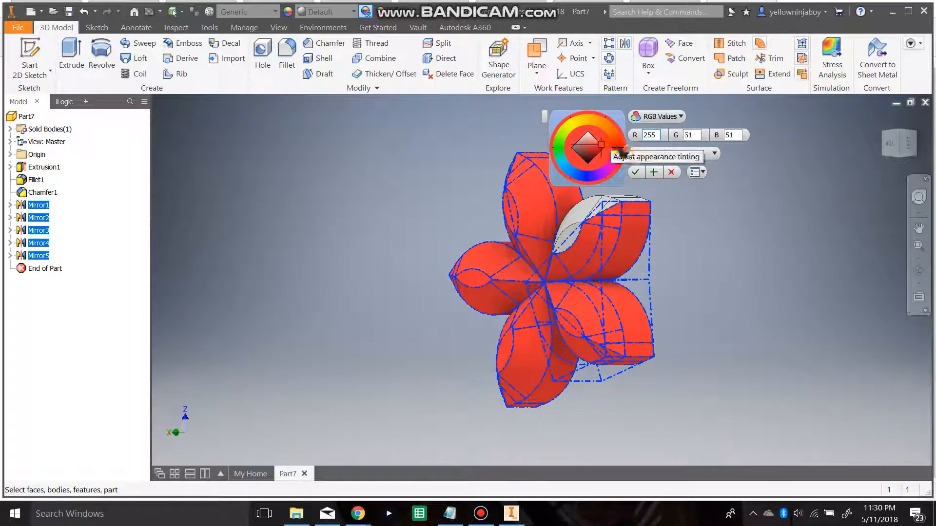
Add the chamfer, fillet and extrusion features to the selection and apply the red tint to the whole flower.
ctrl+click(48, 193)
ctrl+click(37, 179)
ctrl+click(44, 167)
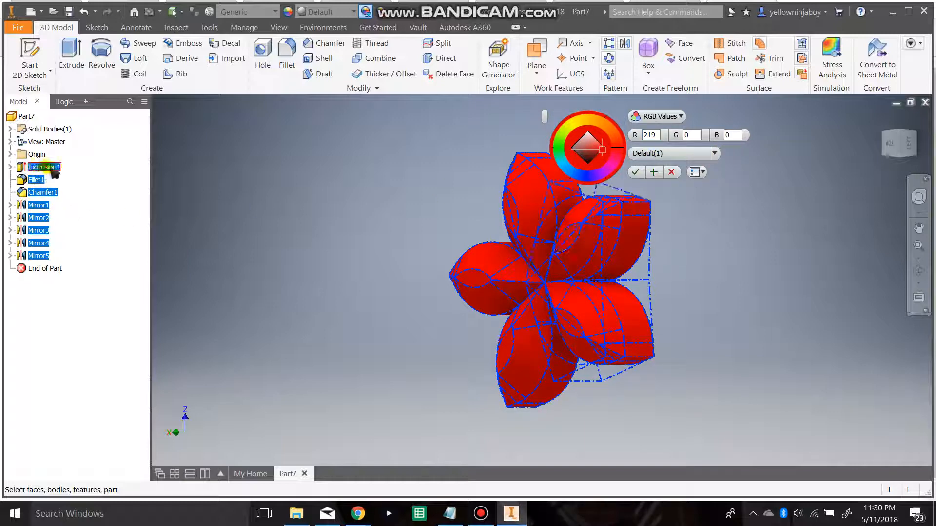
click(636, 172)
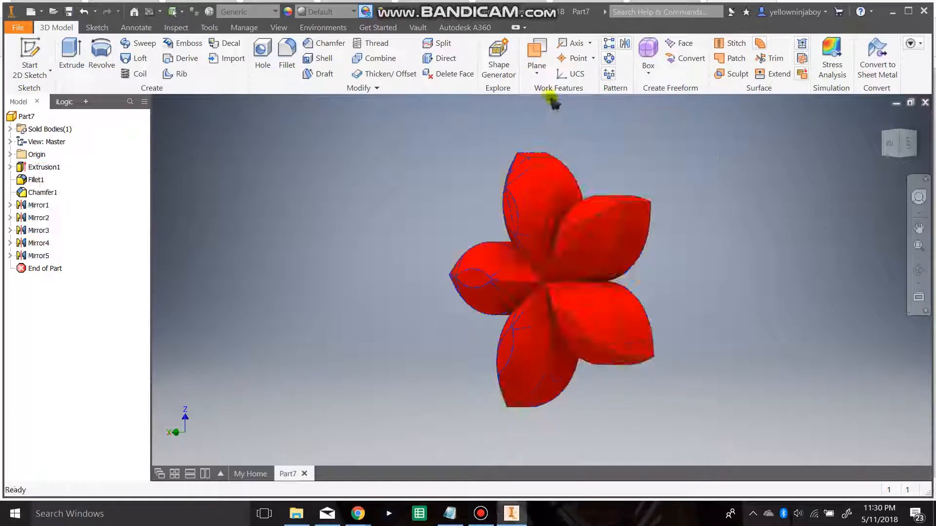
click(887, 155)
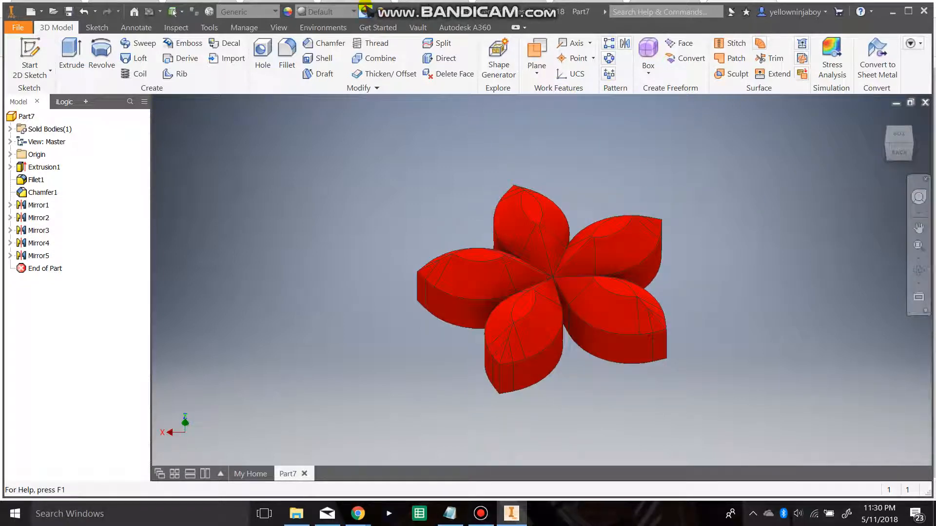
Adjust the appearance of the sloped upper faces across the flower's petals to a green tint with RGB values 65, 219, 0.
click(365, 11)
click(898, 148)
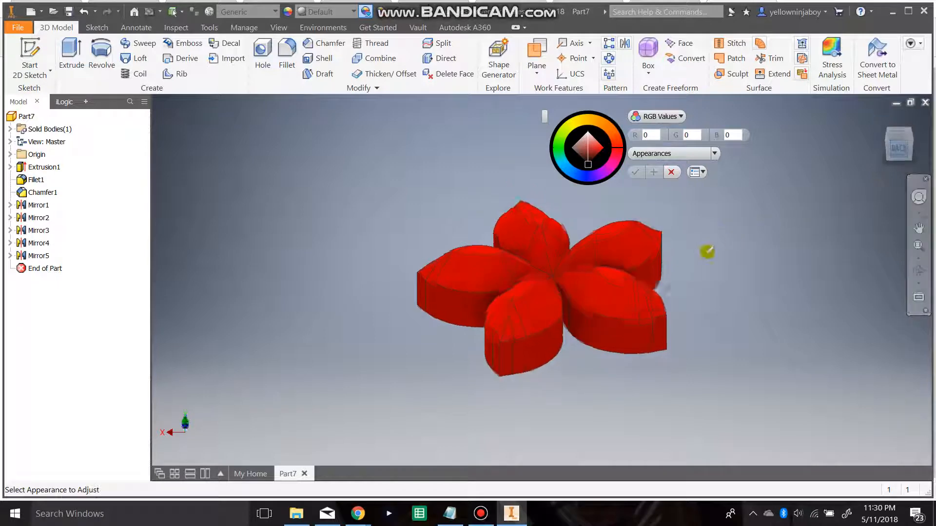
click(556, 146)
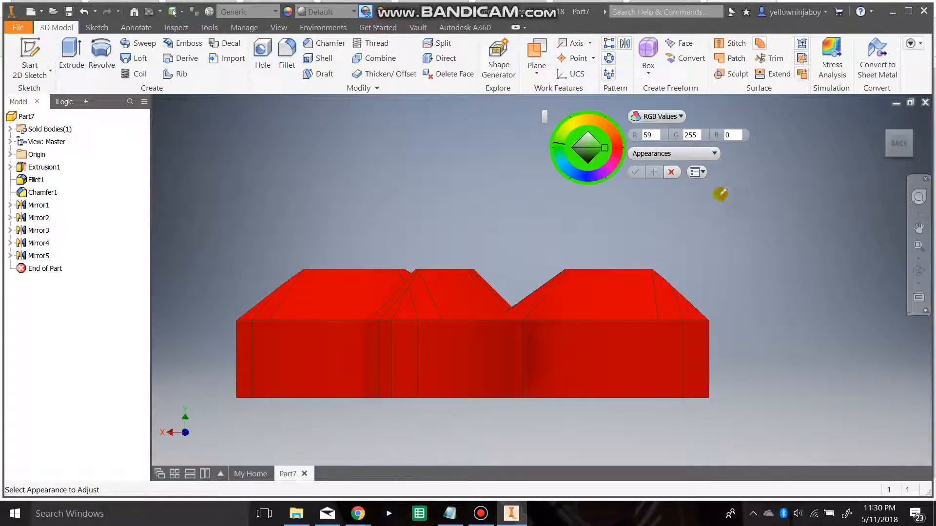
click(597, 148)
drag(721, 209, 273, 314)
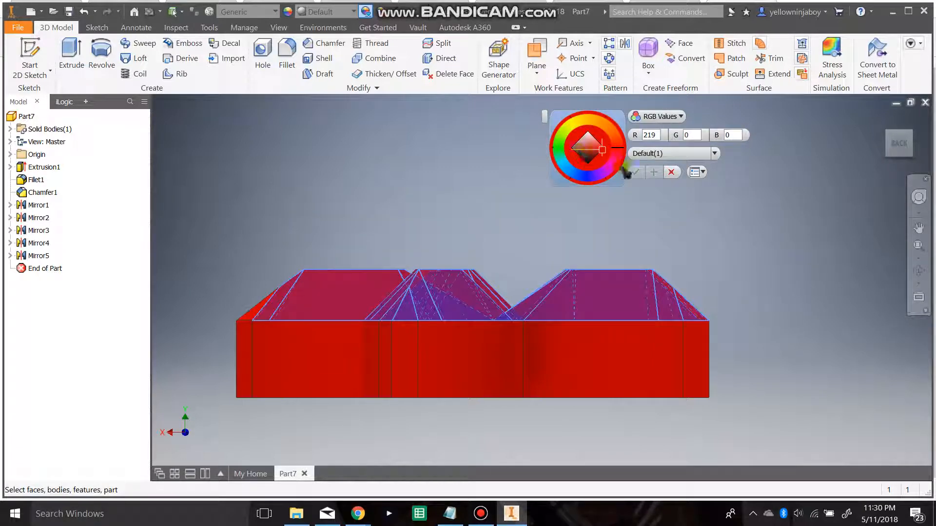
click(566, 145)
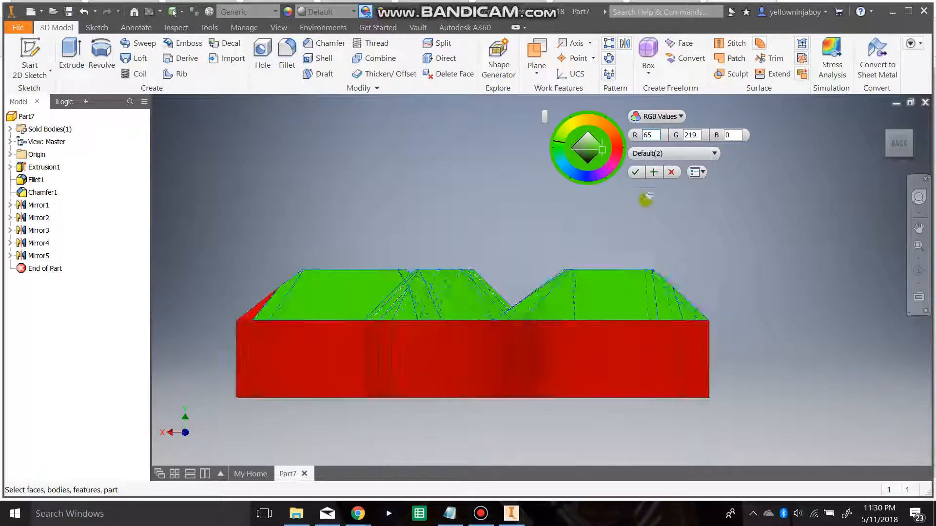
click(635, 173)
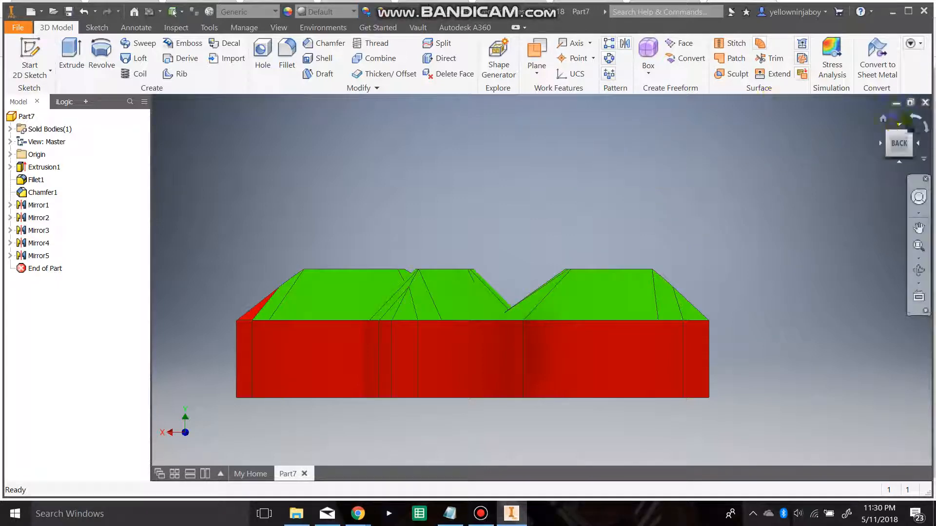
click(365, 12)
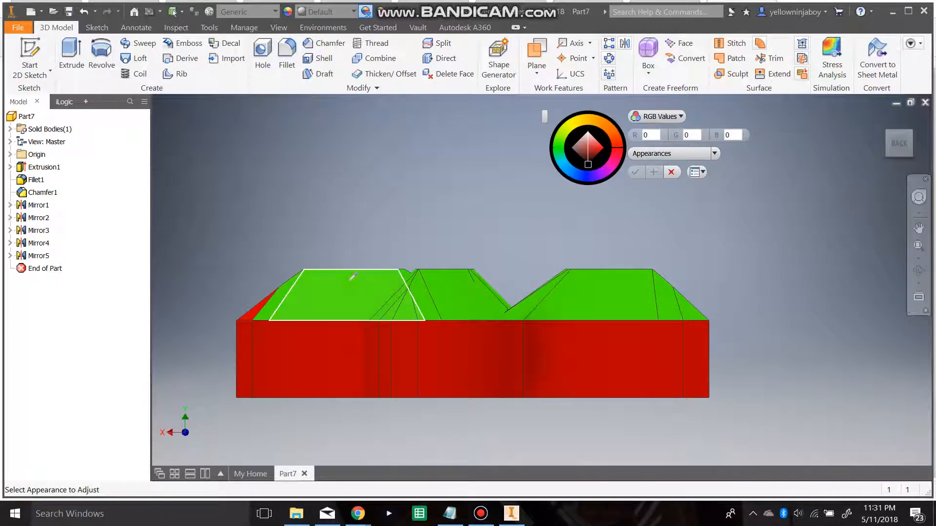
click(376, 291)
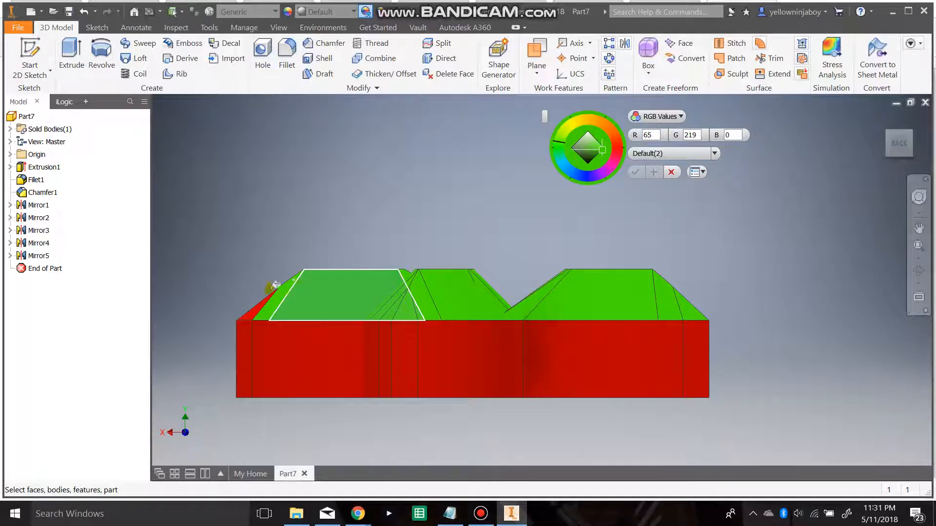
click(890, 135)
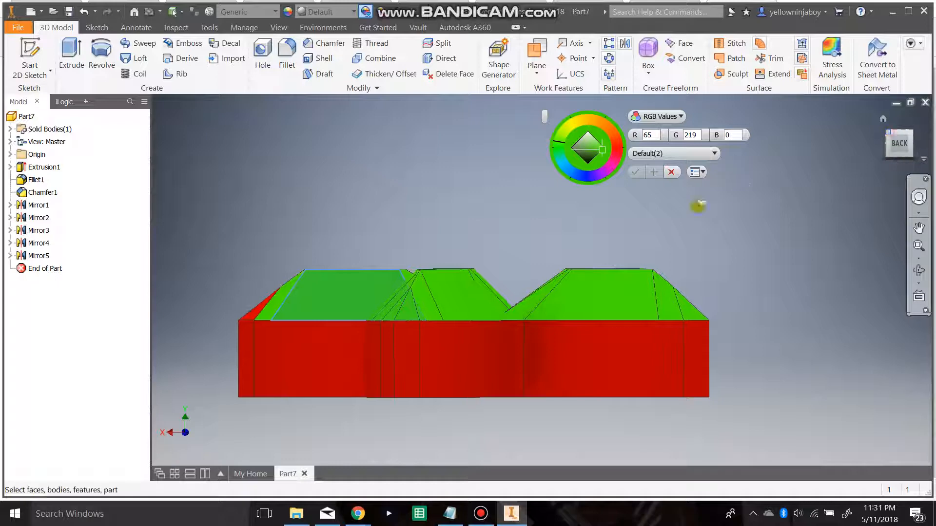
scroll(462, 311, down, 6)
click(464, 311)
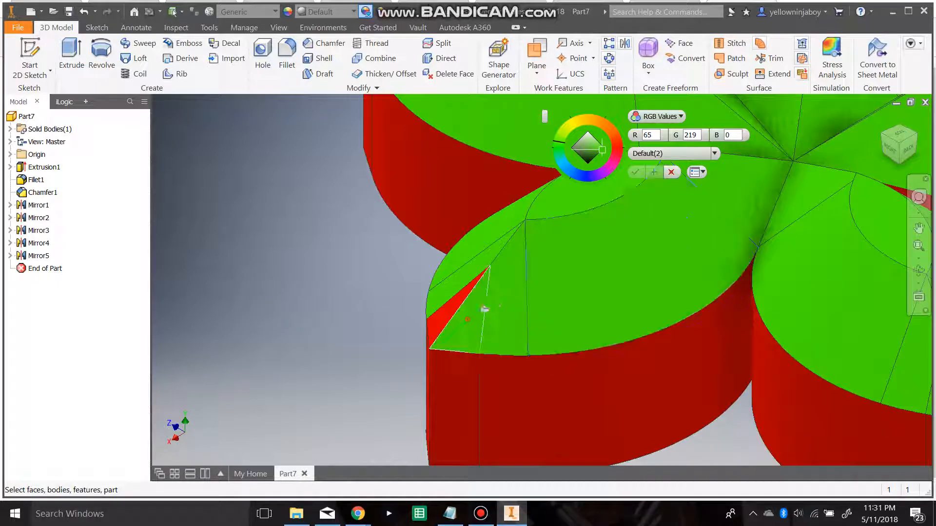
click(654, 172)
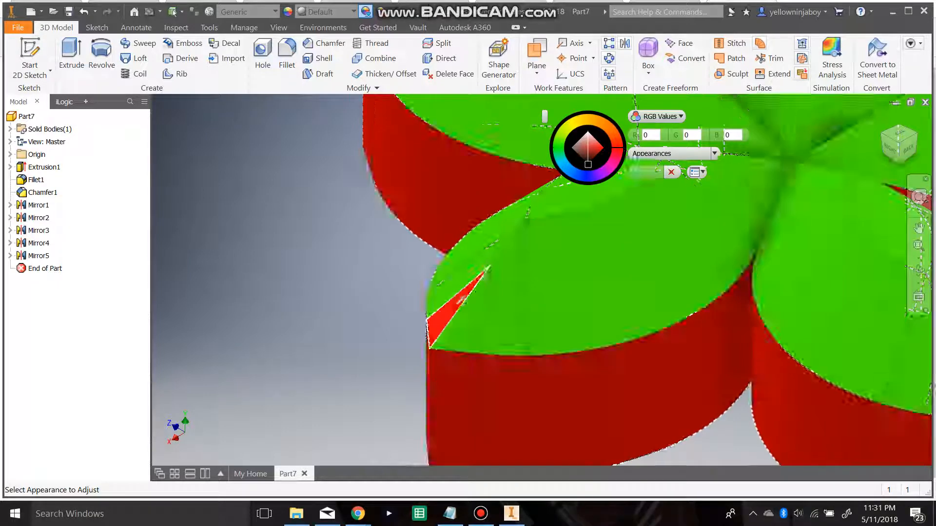
click(470, 311)
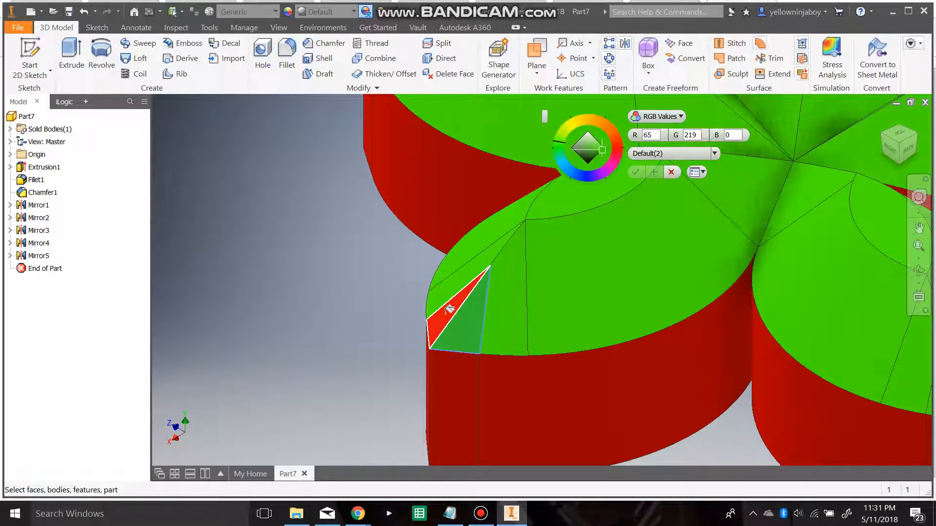
click(446, 313)
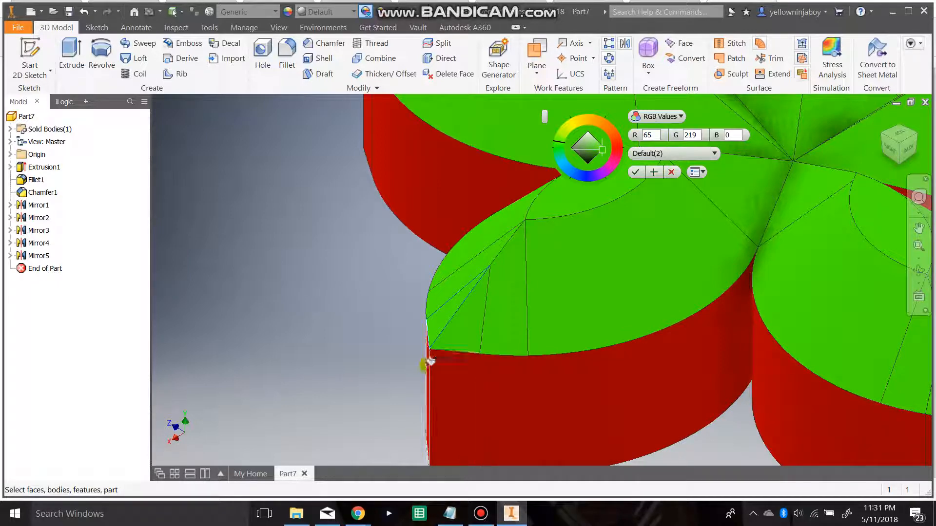
click(671, 172)
Copy the green appearance from an upper petal face onto the remaining red triangular face at that petal's tip.
scroll(595, 267, down, 5)
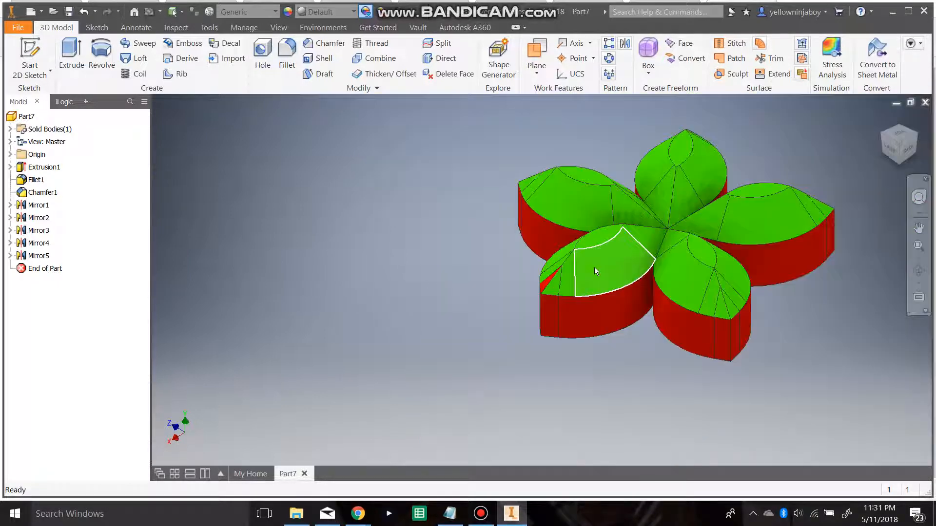
scroll(583, 273, up, 5)
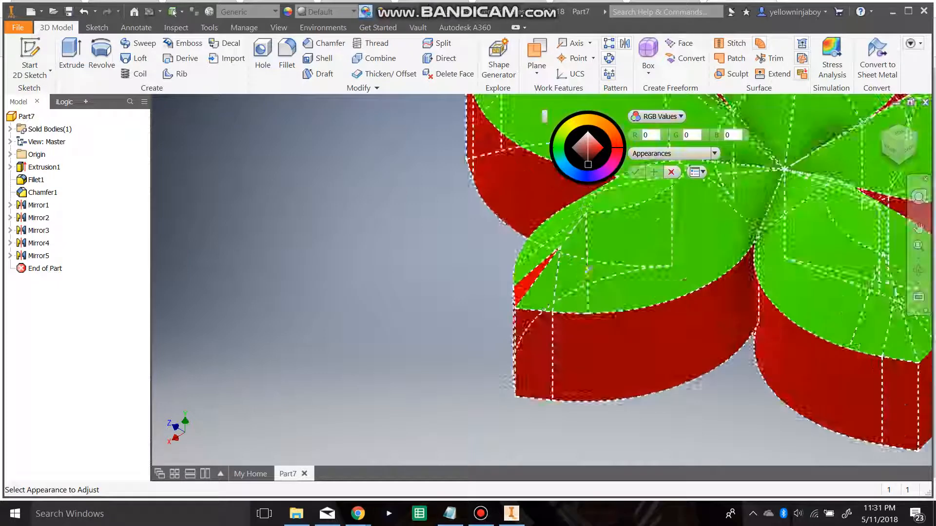
click(600, 272)
scroll(525, 286, up, 3)
click(525, 286)
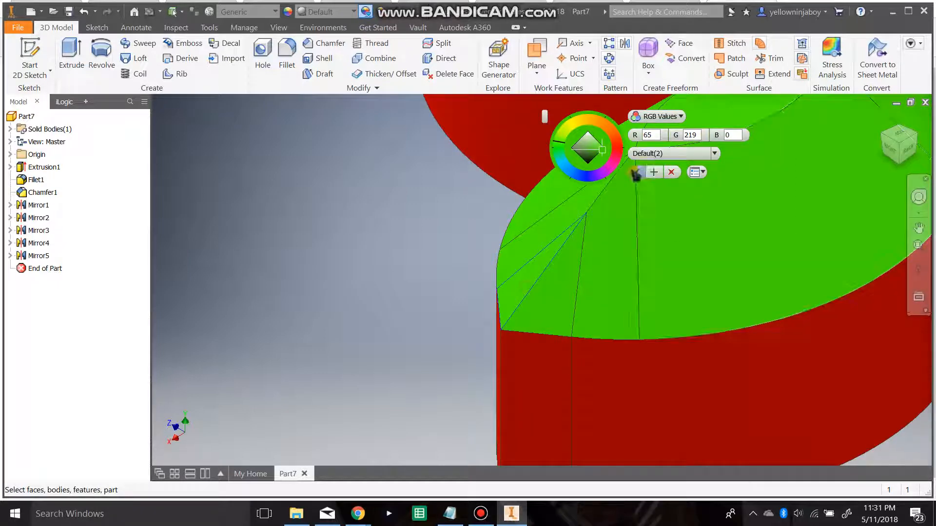
click(635, 172)
Apply the Carbon Fiber appearance to the small almond-shaped flat top face of one front petal.
scroll(502, 261, down, 6)
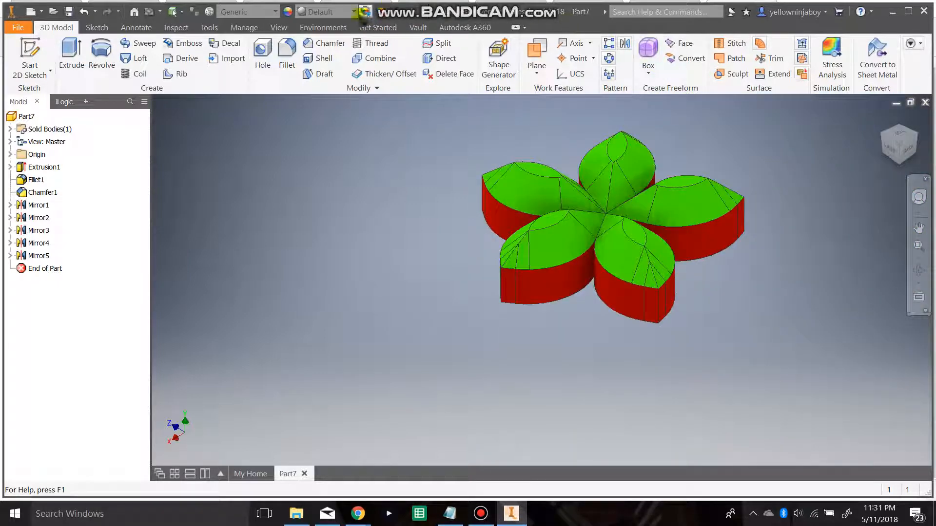
click(365, 11)
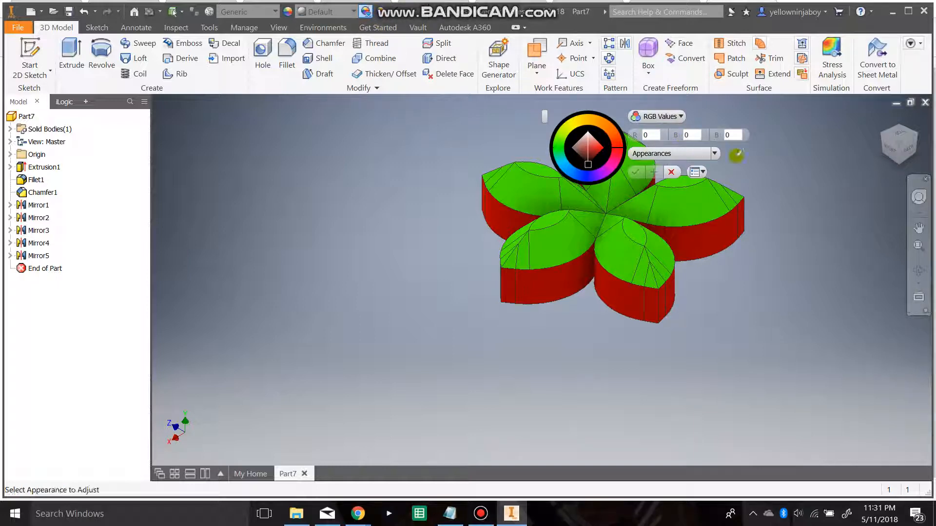
click(715, 153)
scroll(679, 232, down, 2)
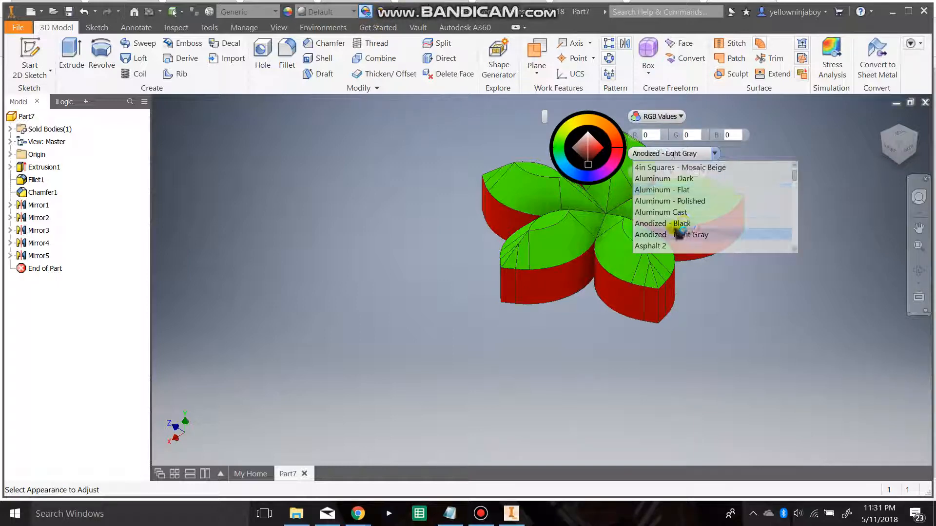
scroll(680, 222, down, 4)
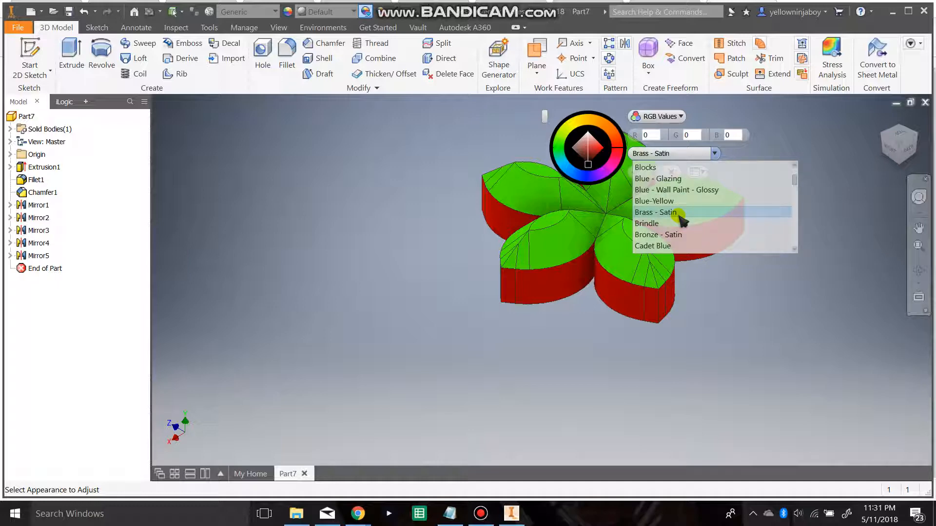
click(678, 202)
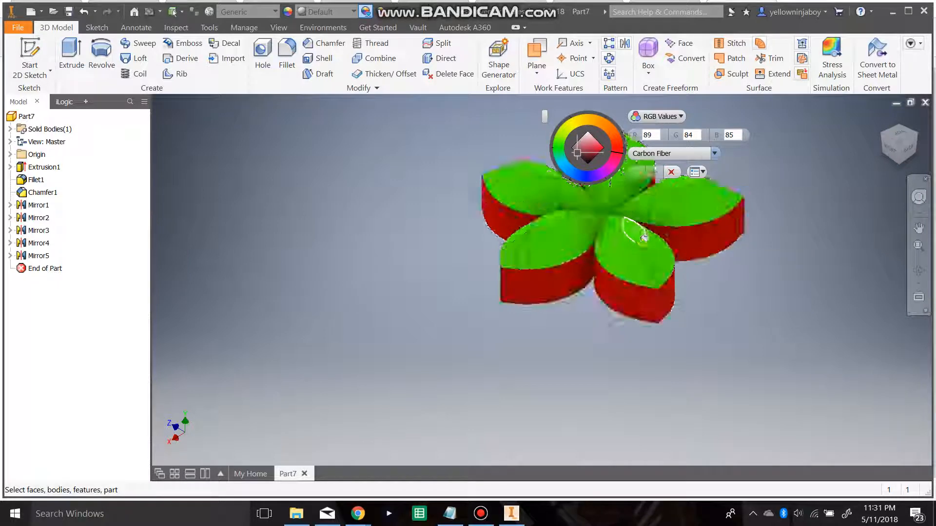
scroll(643, 228, up, 3)
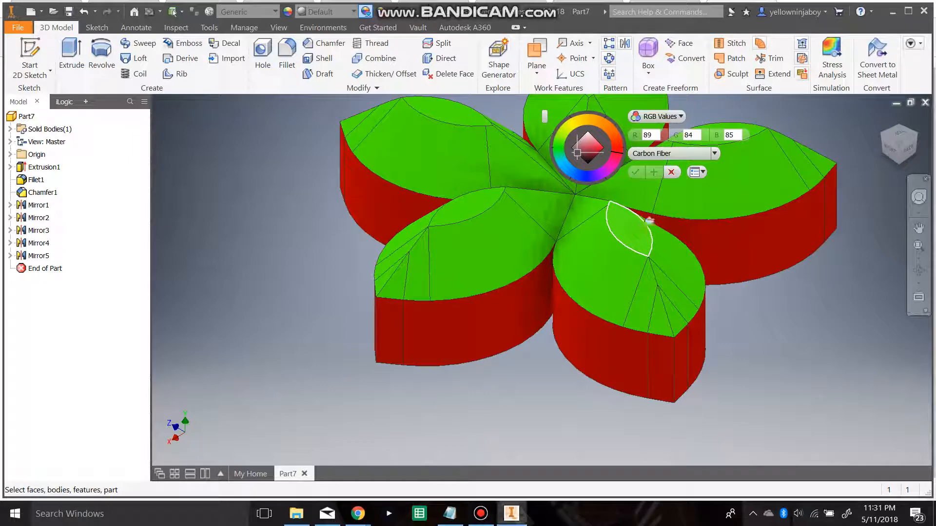
click(635, 172)
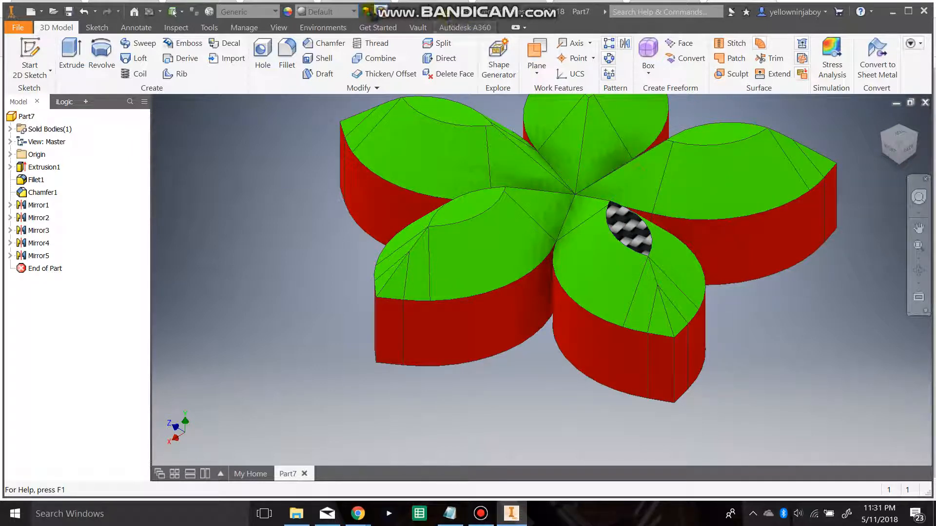
click(636, 232)
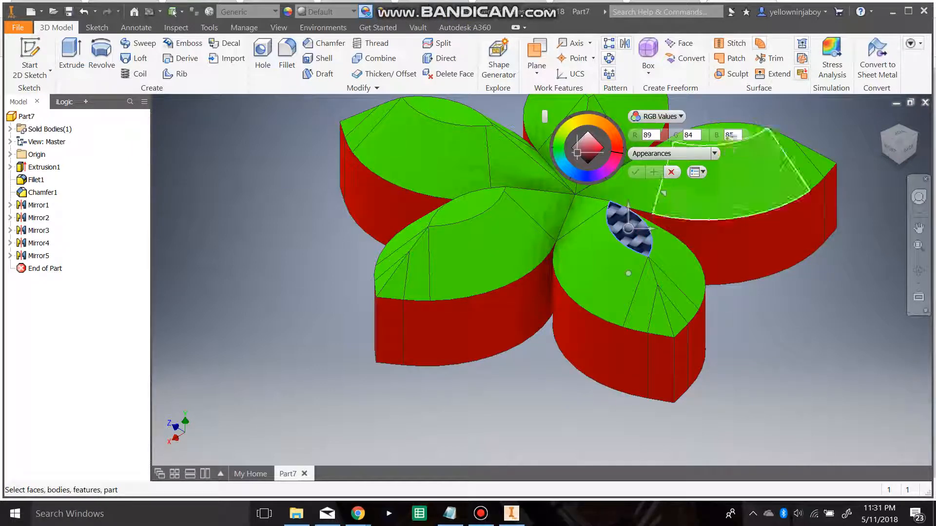
click(713, 154)
scroll(700, 213, down, 2)
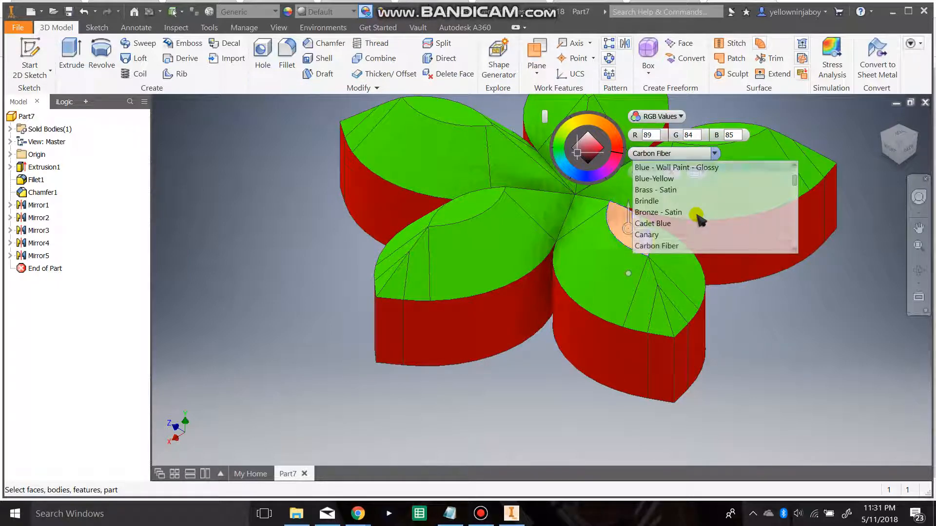
scroll(700, 218, down, 6)
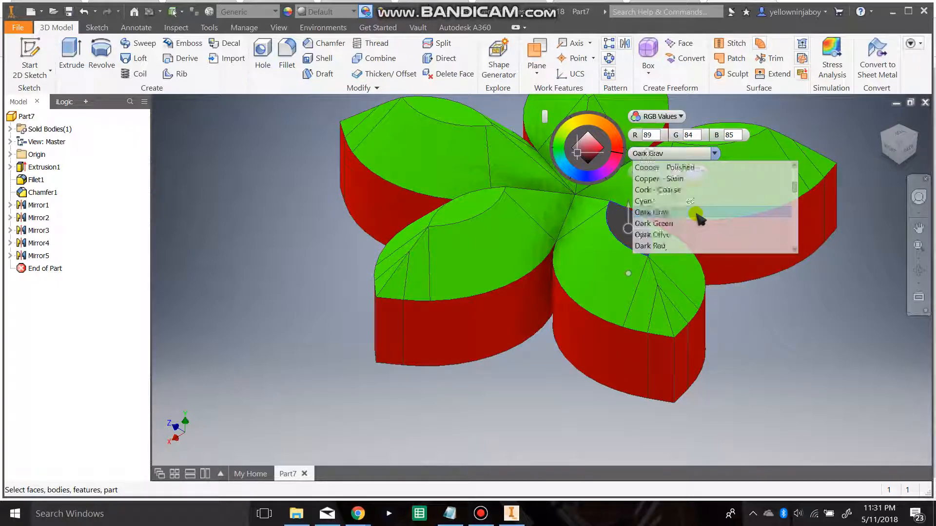
scroll(700, 218, down, 3)
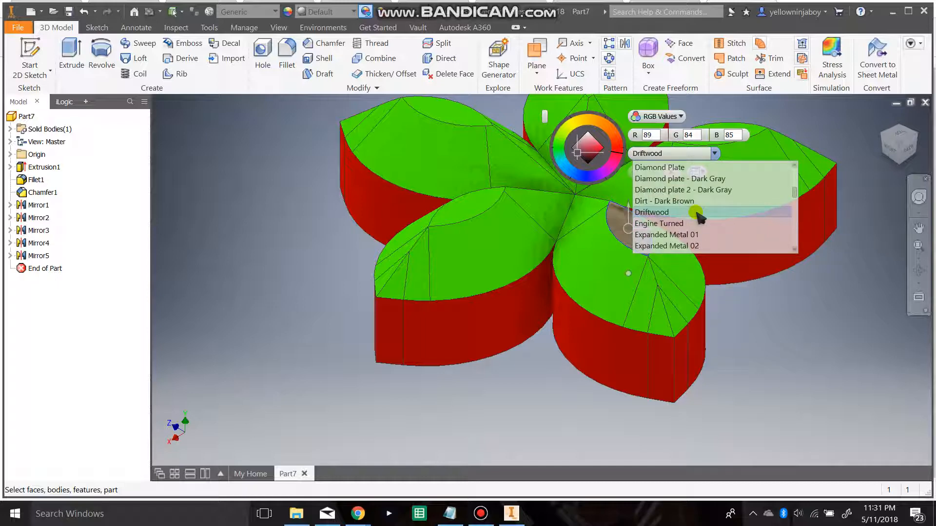
scroll(700, 219, down, 2)
scroll(700, 219, down, 3)
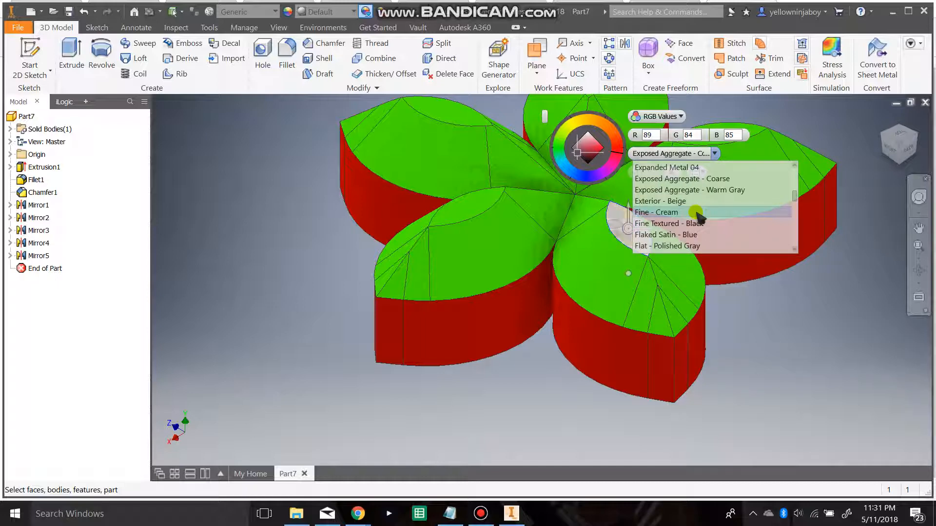
scroll(699, 215, down, 15)
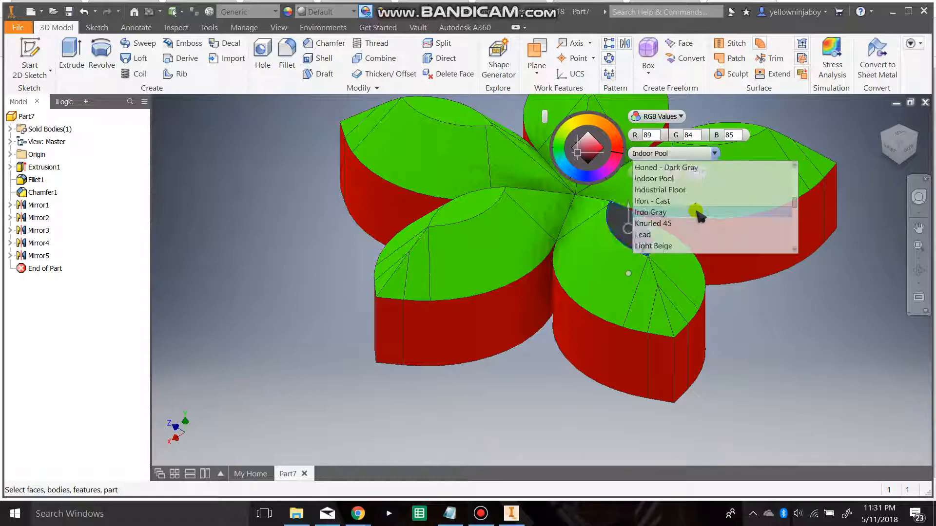
click(769, 282)
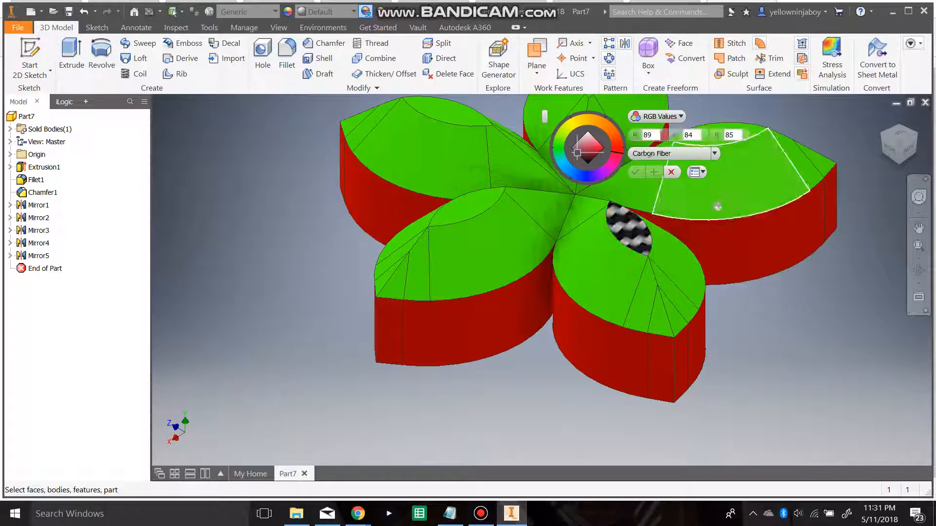
click(671, 170)
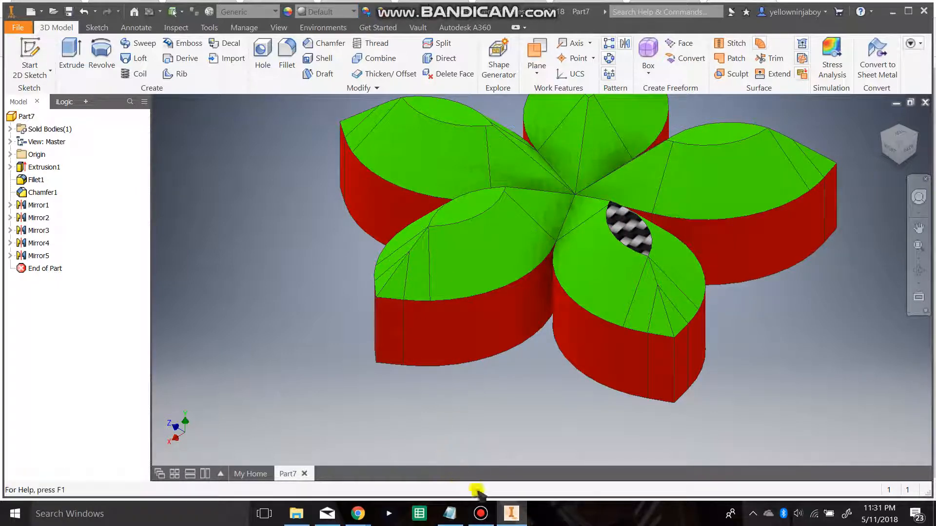